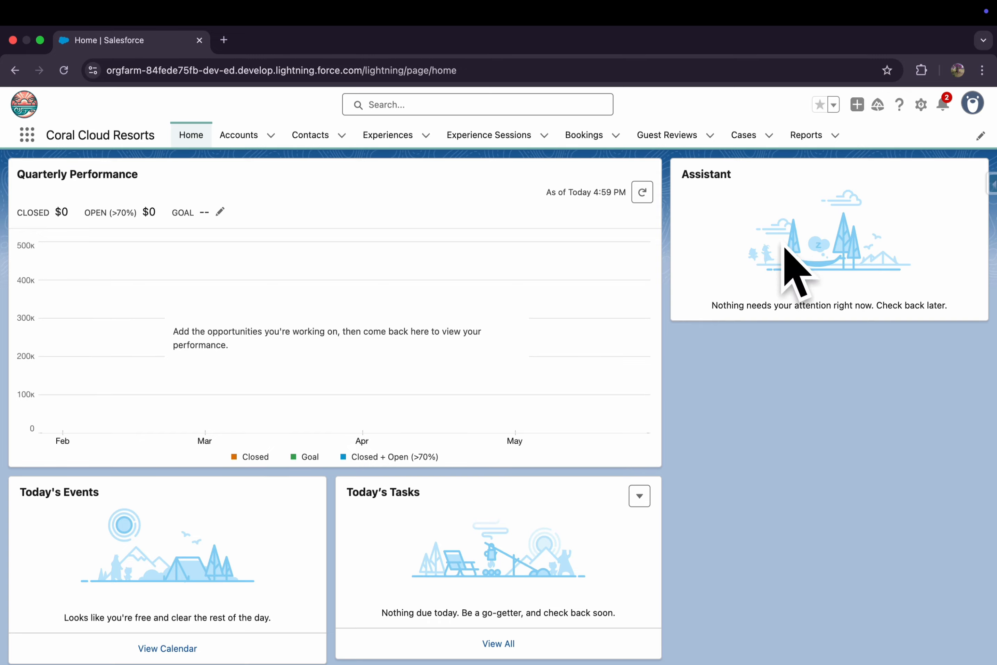
# Open Setup, find the Einstein Setup page under Generative AI, turn on Einstein and reload the page
pyautogui.click(916, 112)
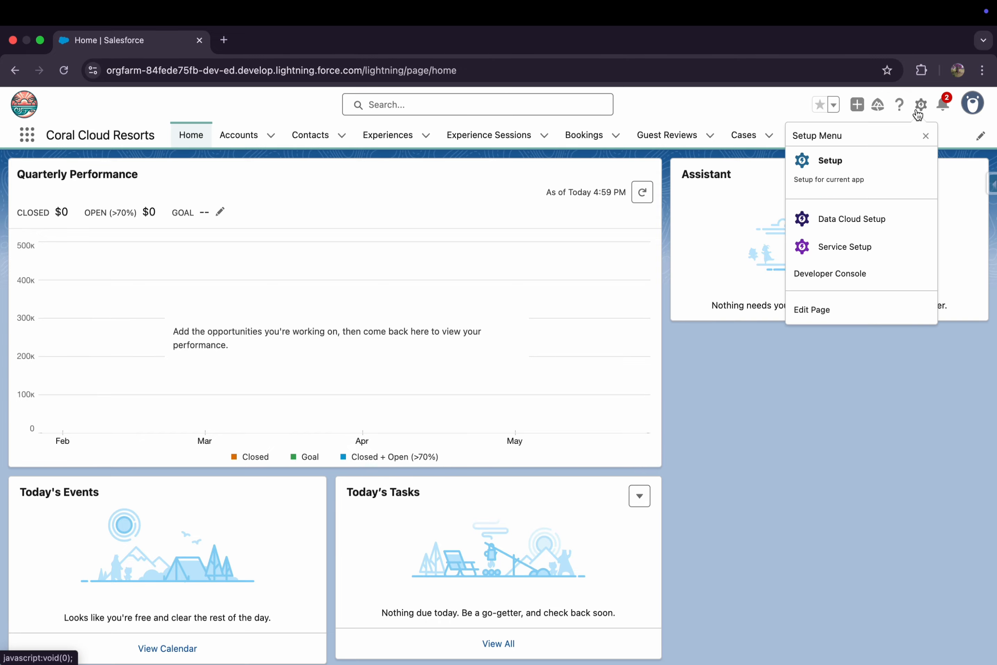
pyautogui.click(801, 179)
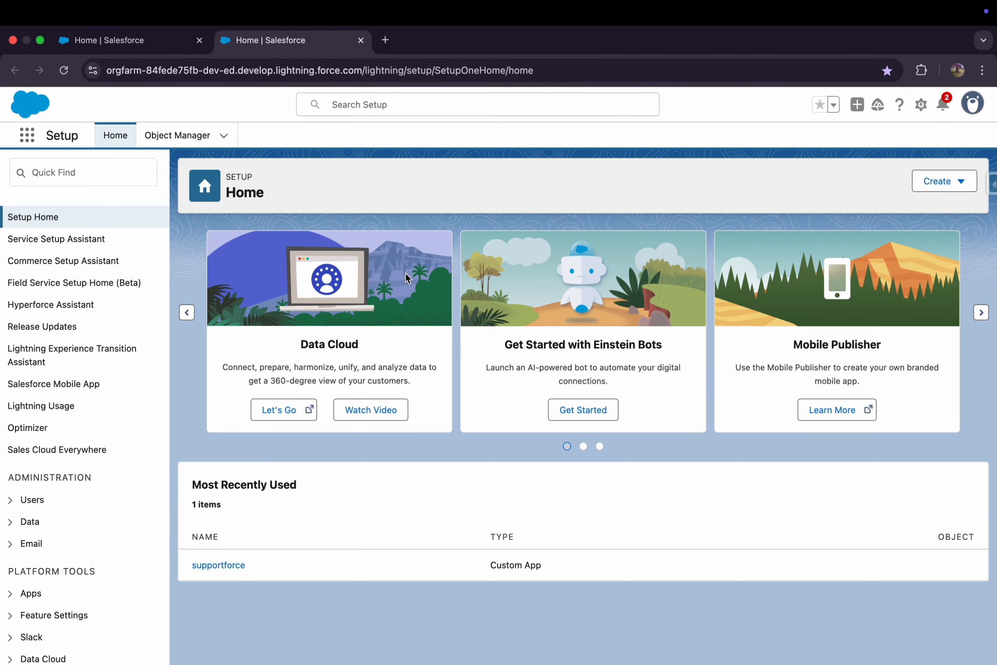
pyautogui.click(75, 174)
pyautogui.write('Generative Ai')
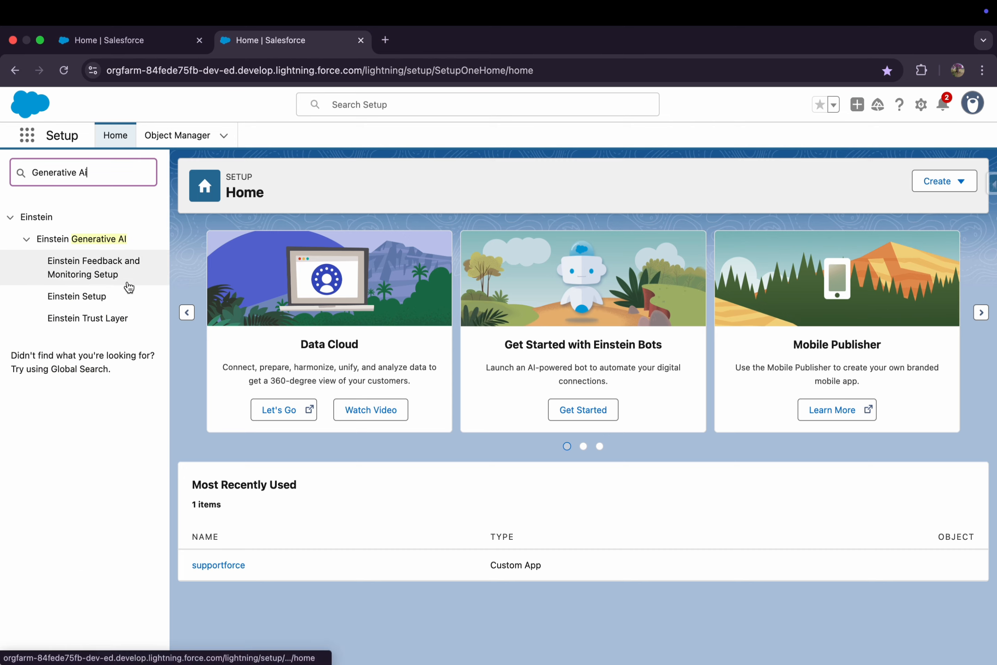
pyautogui.click(76, 297)
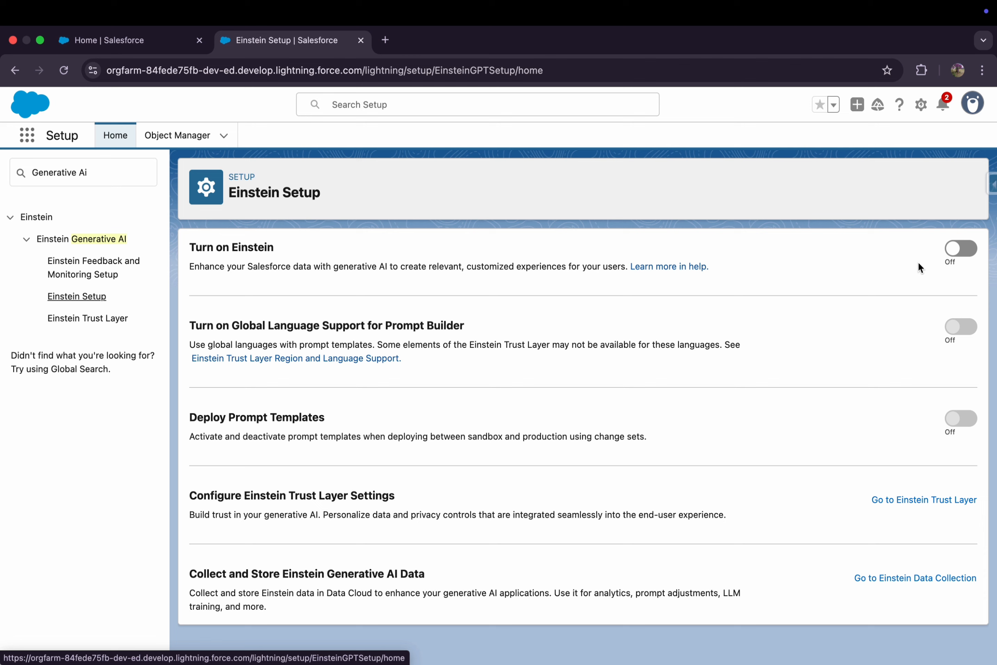
pyautogui.click(967, 258)
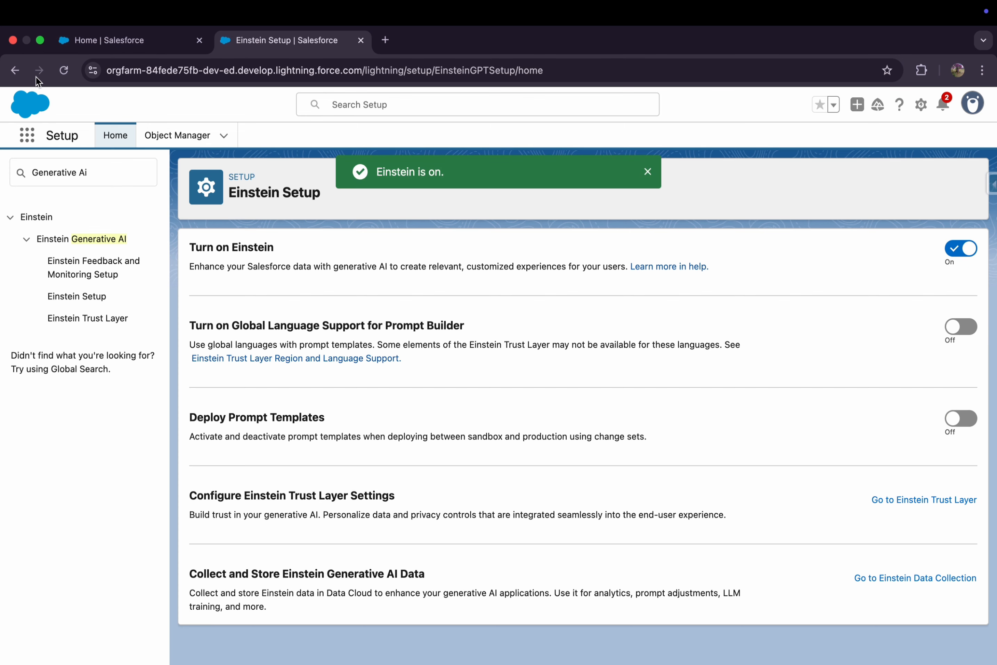
pyautogui.click(64, 71)
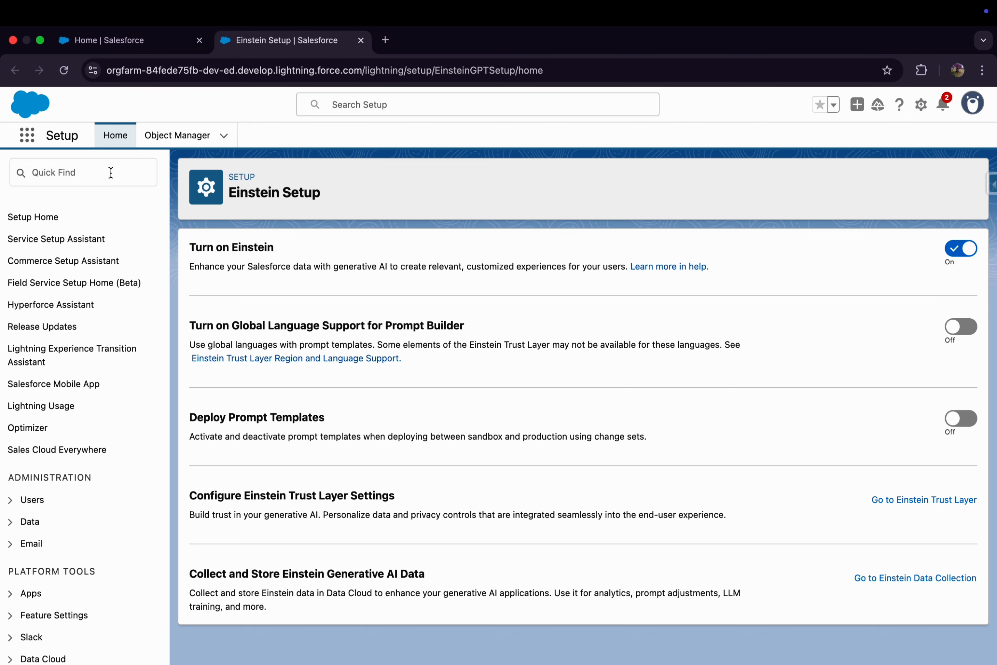
# Find the Agents setup page and turn on Agentforce
pyautogui.click(111, 172)
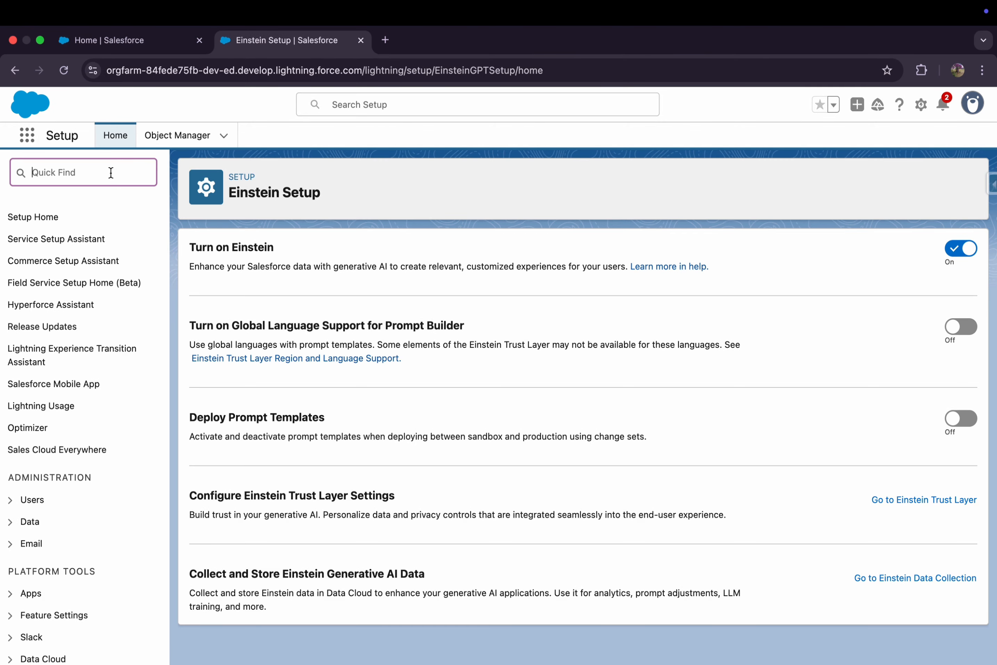
pyautogui.write('Agent')
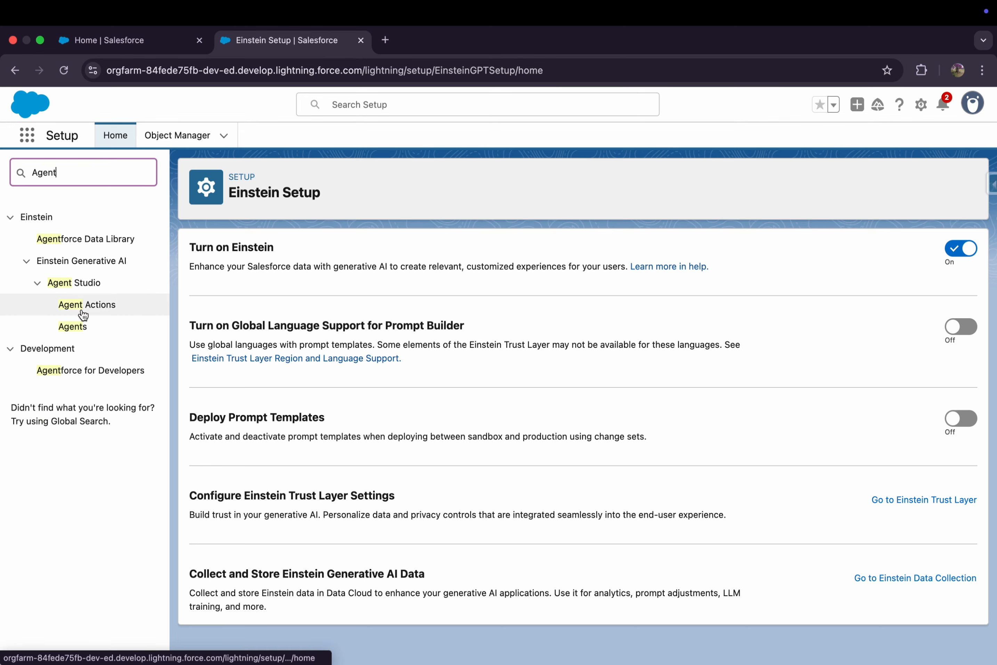
pyautogui.click(77, 333)
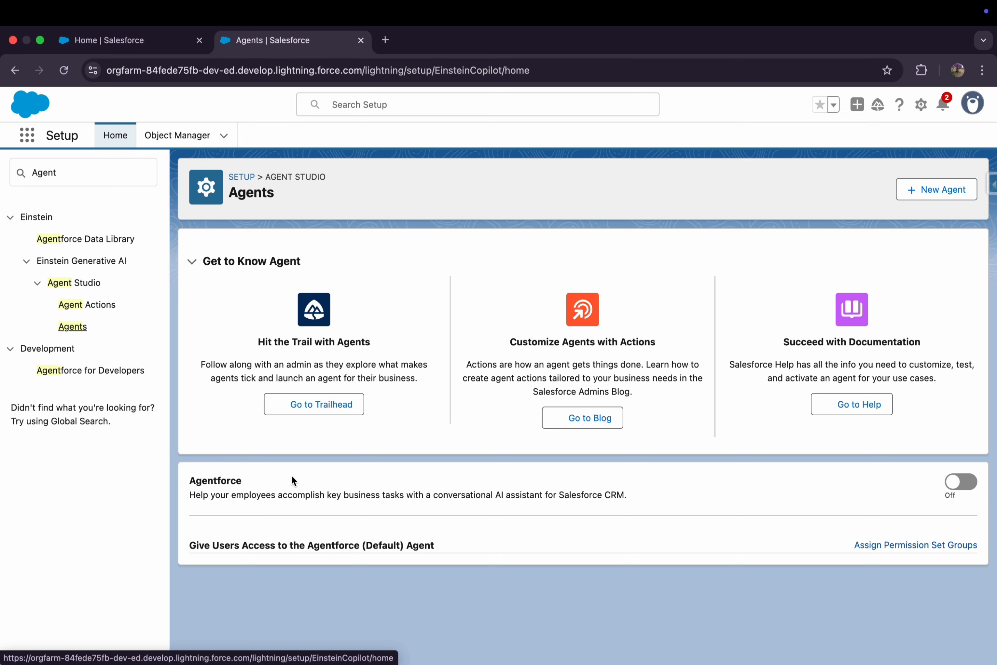
pyautogui.click(953, 489)
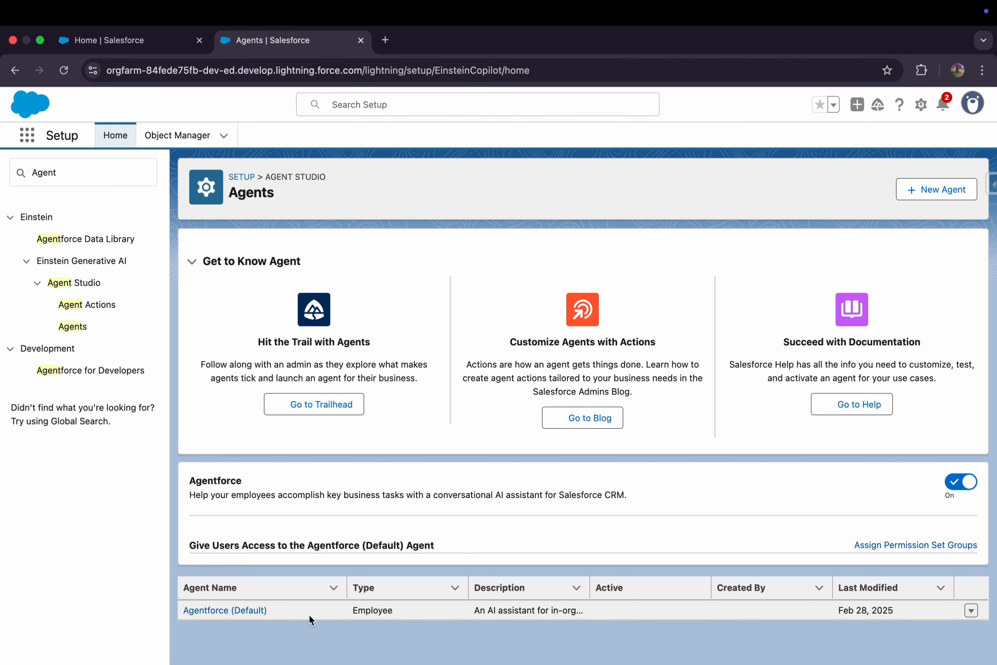
# Open the Agentforce (Default) agent in the builder
pyautogui.click(971, 609)
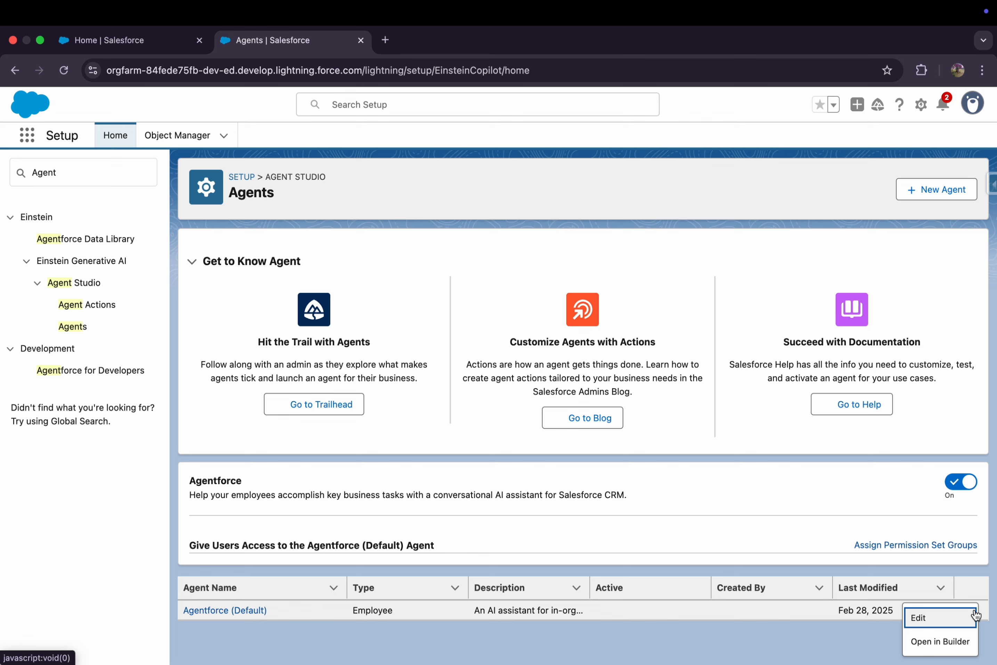
pyautogui.click(920, 640)
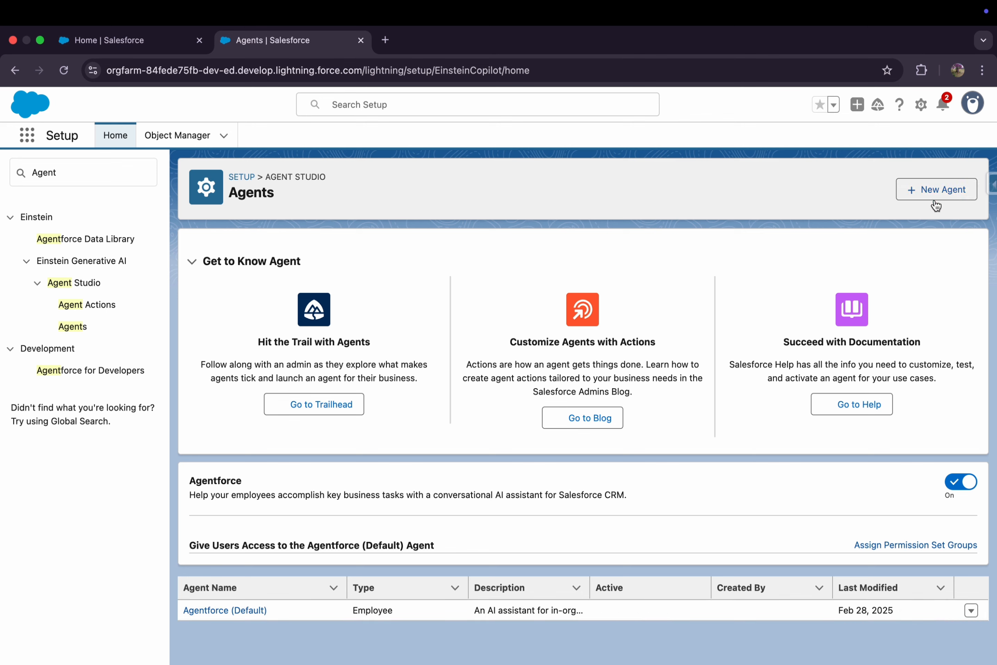
pyautogui.click(971, 609)
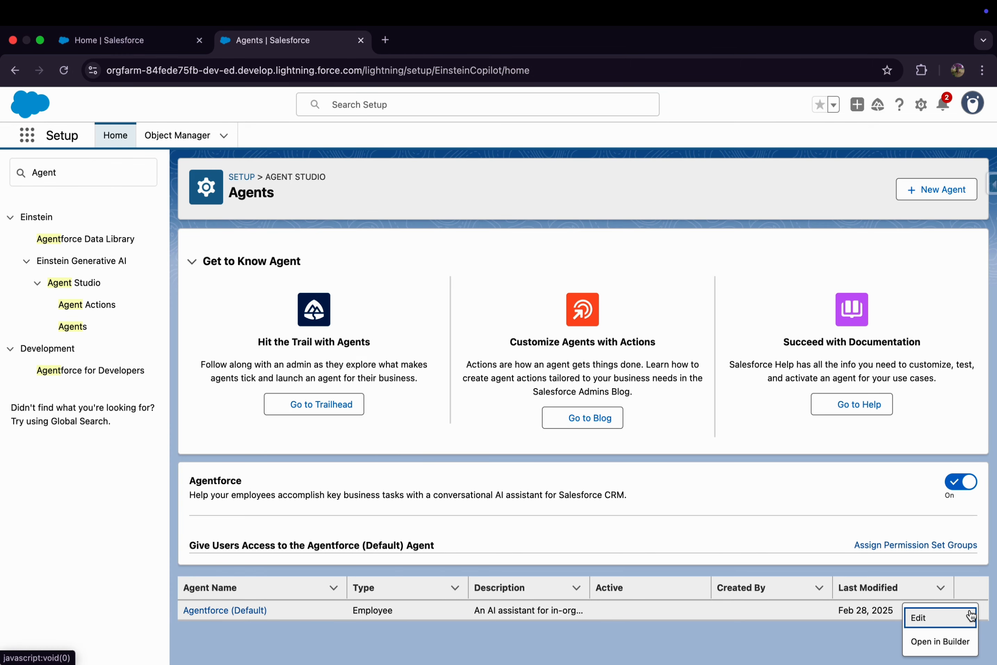
pyautogui.click(931, 642)
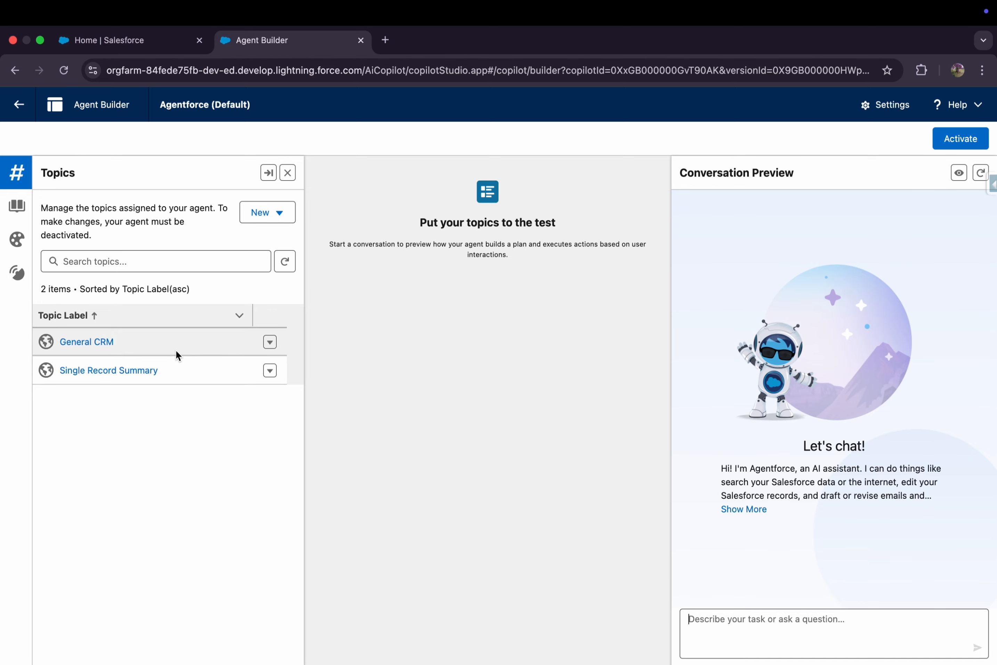
# Examine the General CRM topic's configuration, instructions and assigned actions, and return to the topic list
pyautogui.click(269, 341)
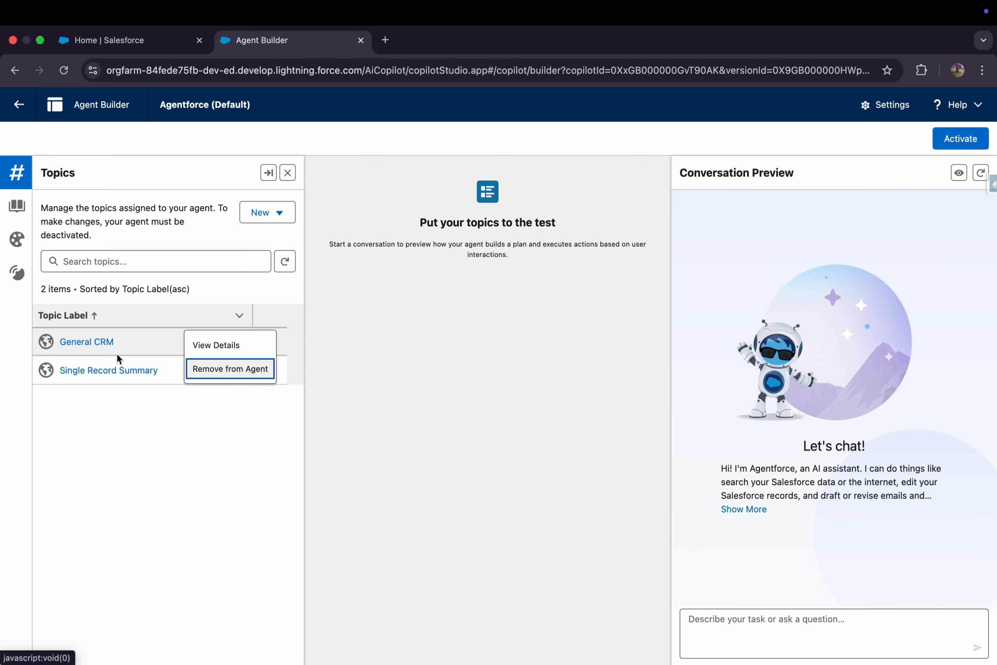
pyautogui.click(219, 414)
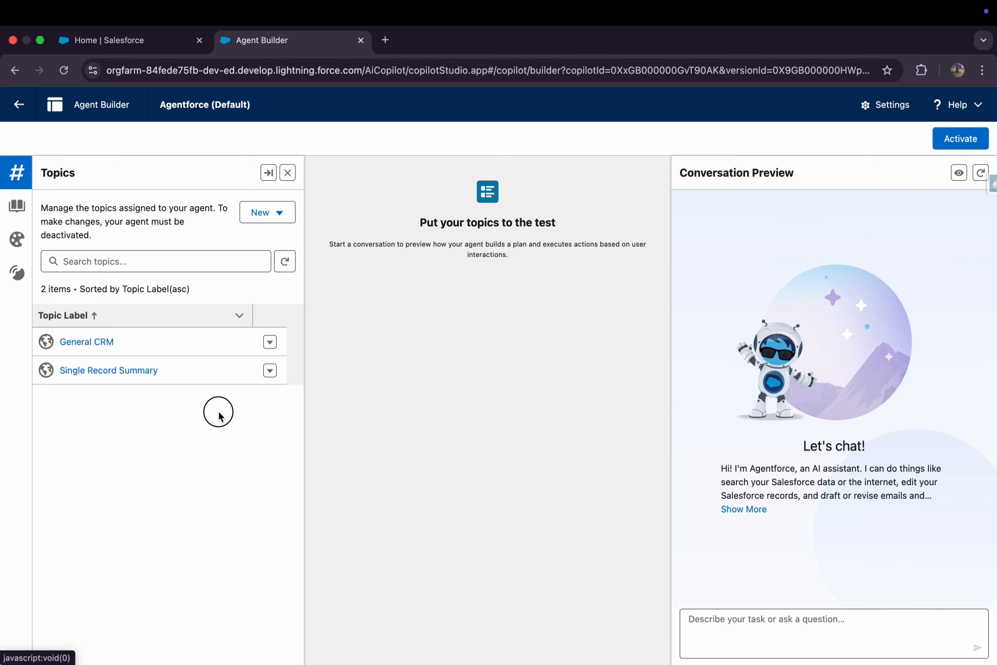
pyautogui.click(88, 343)
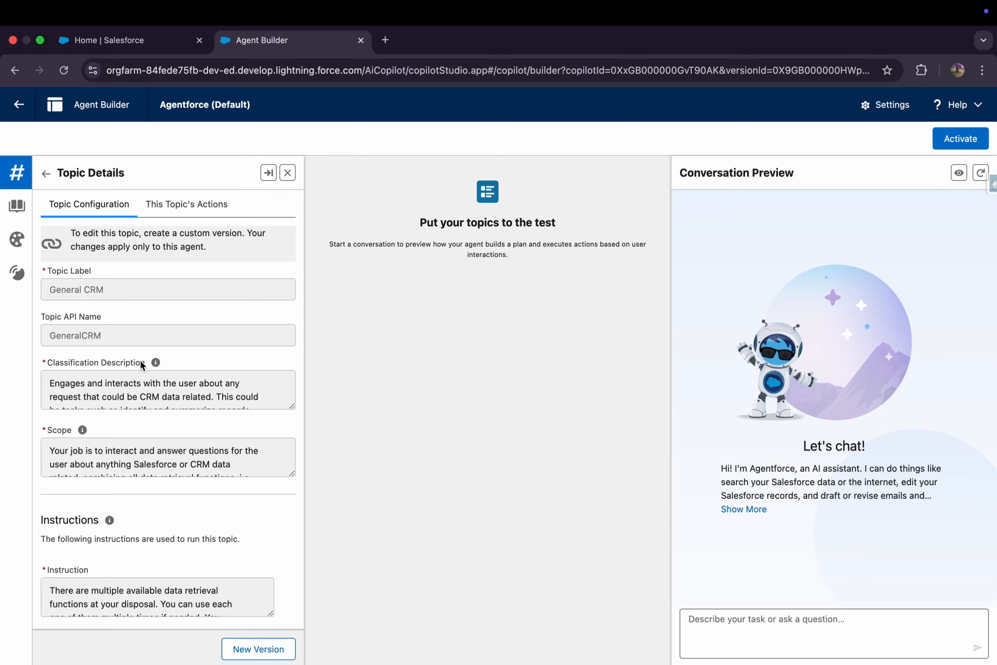
pyautogui.scroll(-10, 142, 364)
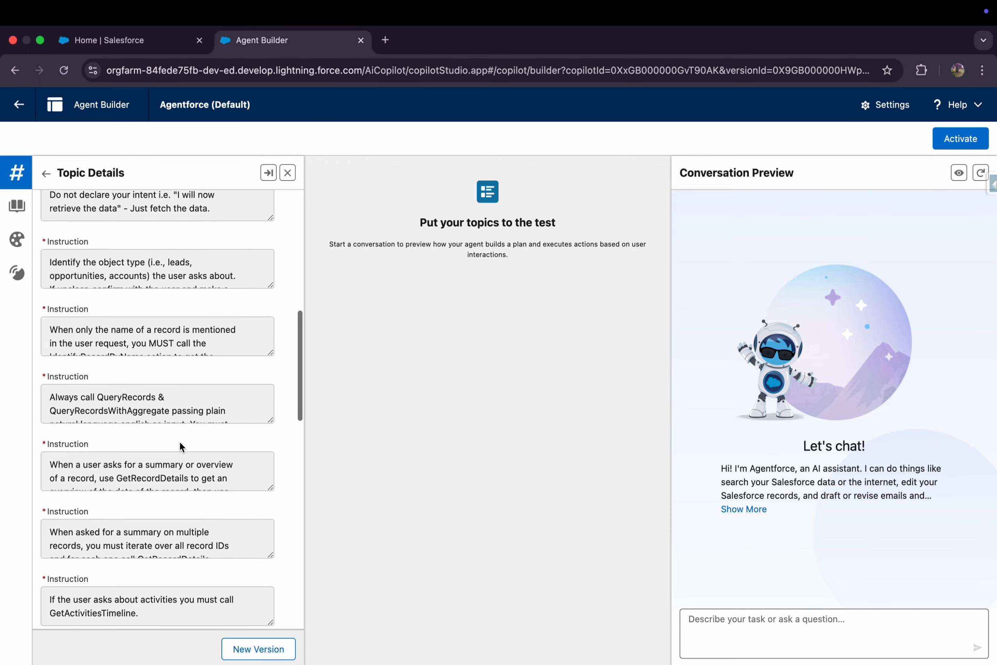
pyautogui.scroll(-7, 180, 441)
pyautogui.scroll(-4, 162, 423)
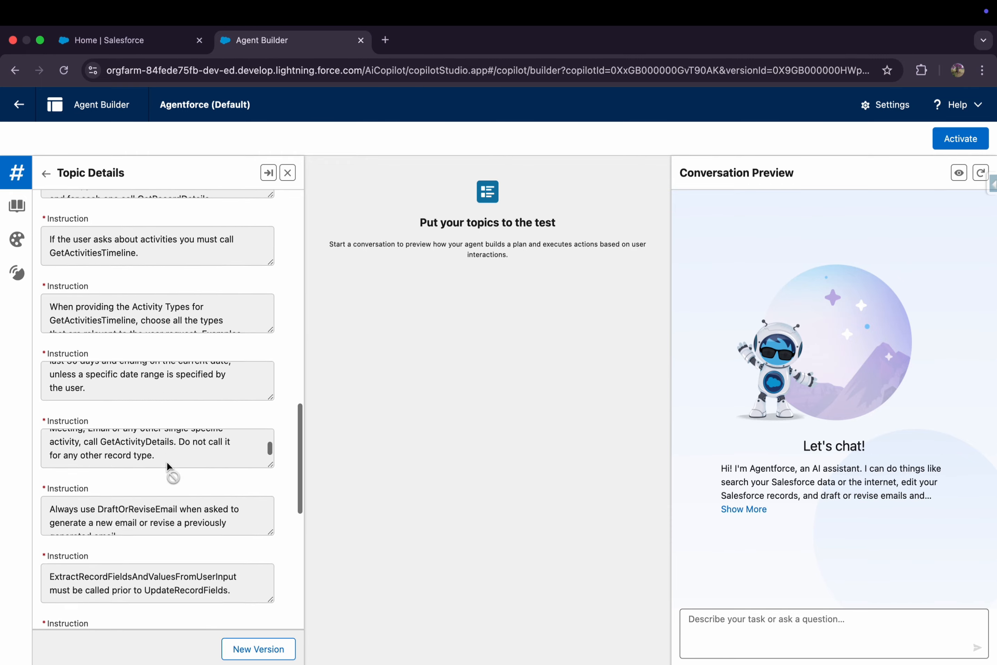
pyautogui.scroll(-5, 167, 462)
pyautogui.scroll(20, 168, 463)
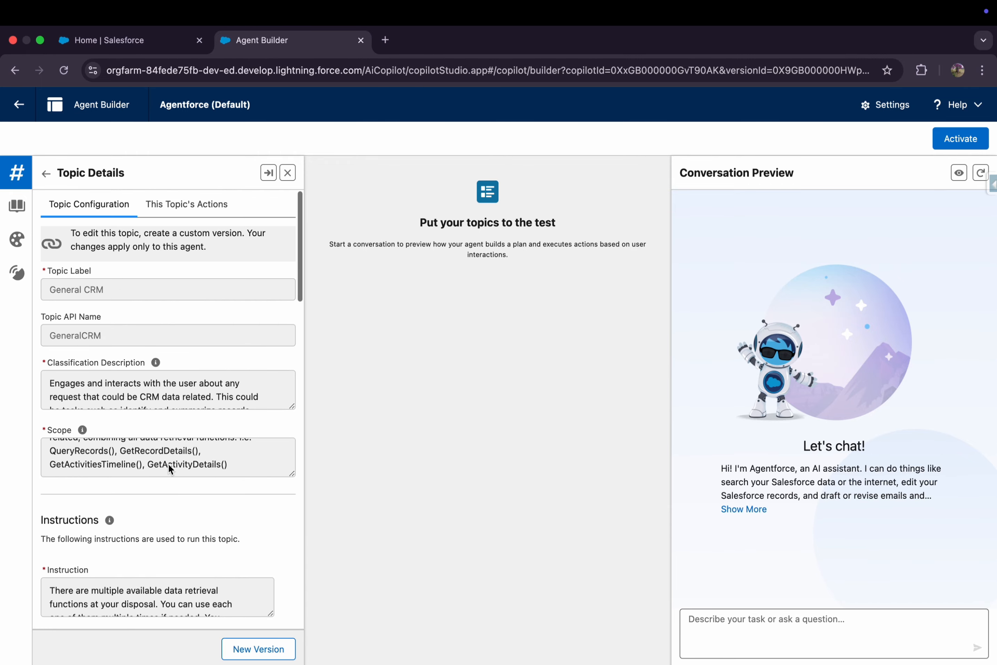
pyautogui.click(174, 214)
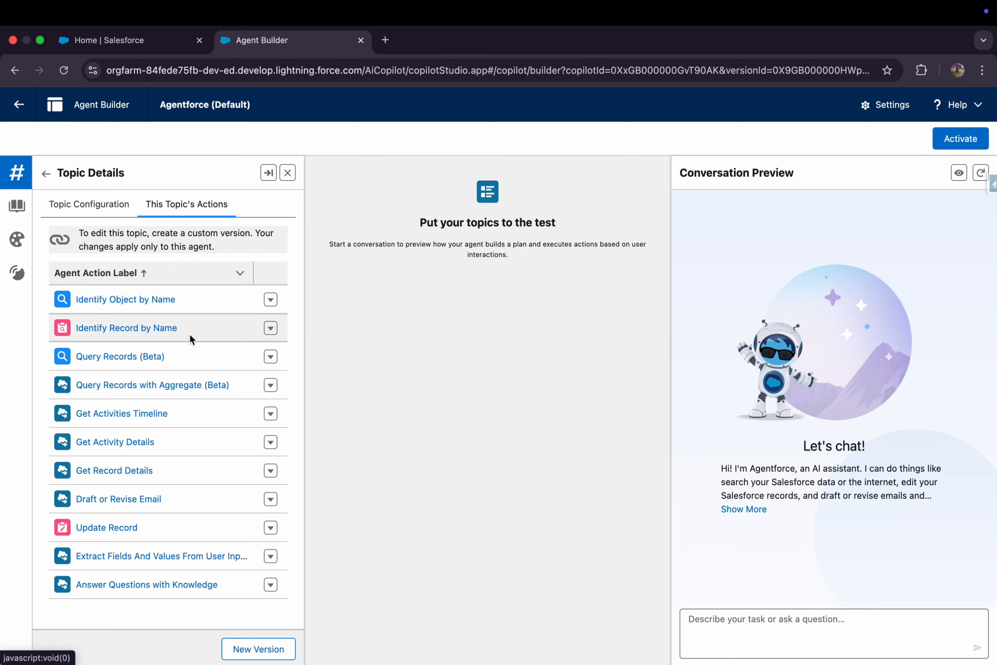
pyautogui.click(46, 173)
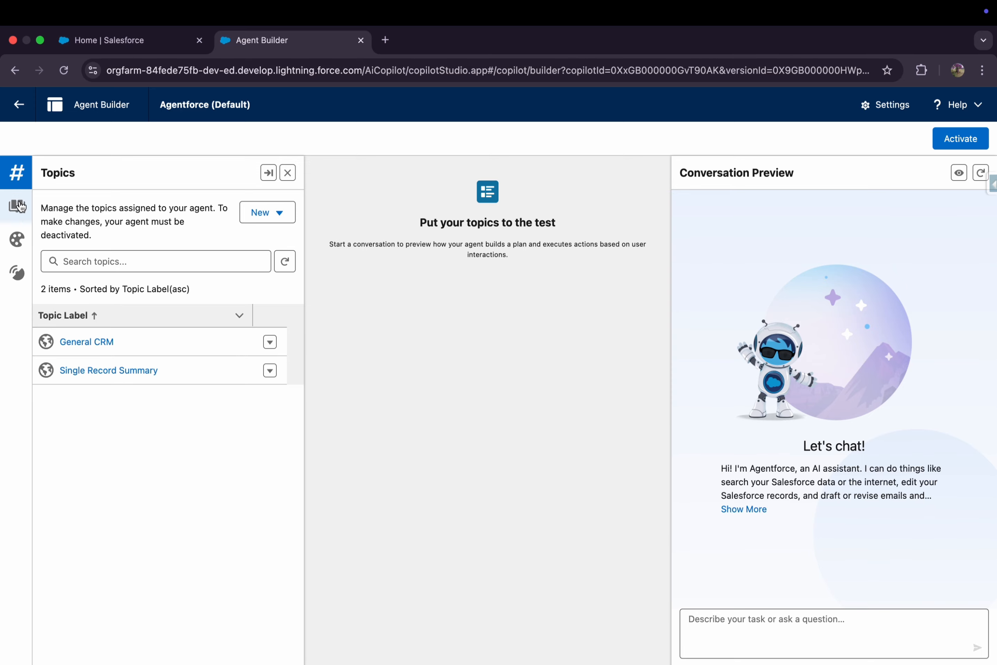
# Check the agent's Knowledge settings and the choices offered for its data library
pyautogui.click(17, 206)
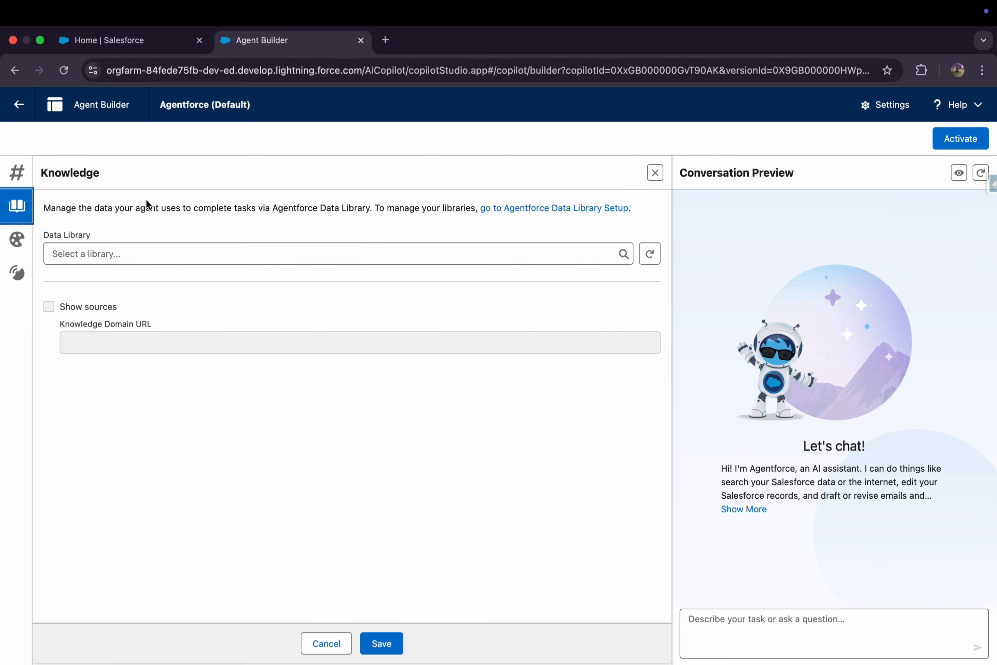
pyautogui.click(149, 253)
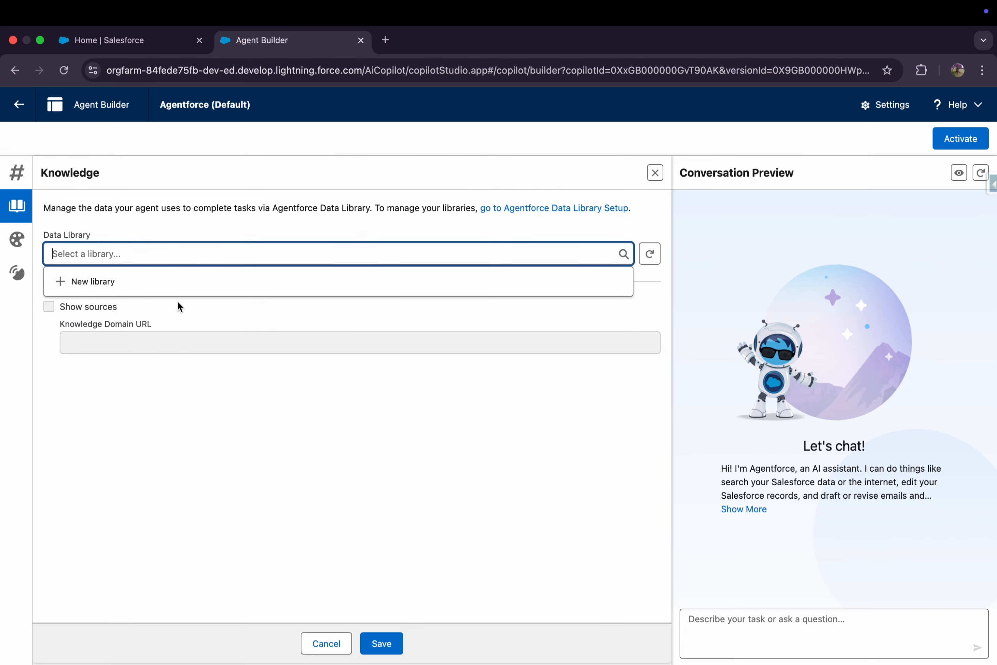
pyautogui.click(184, 309)
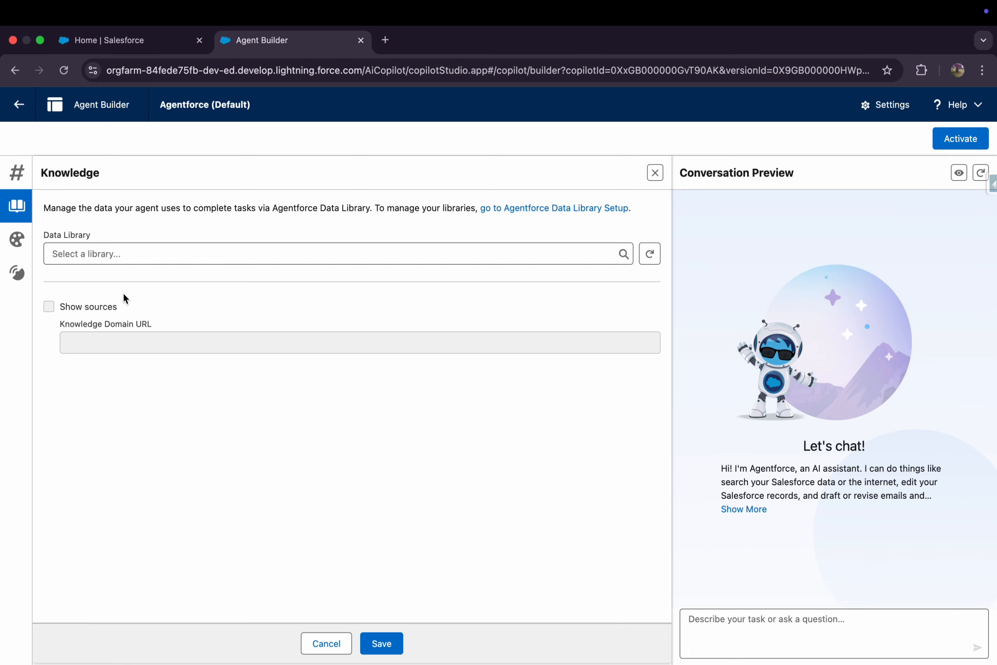
# Review the agent's available languages and tone options, and view its event logs
pyautogui.click(17, 241)
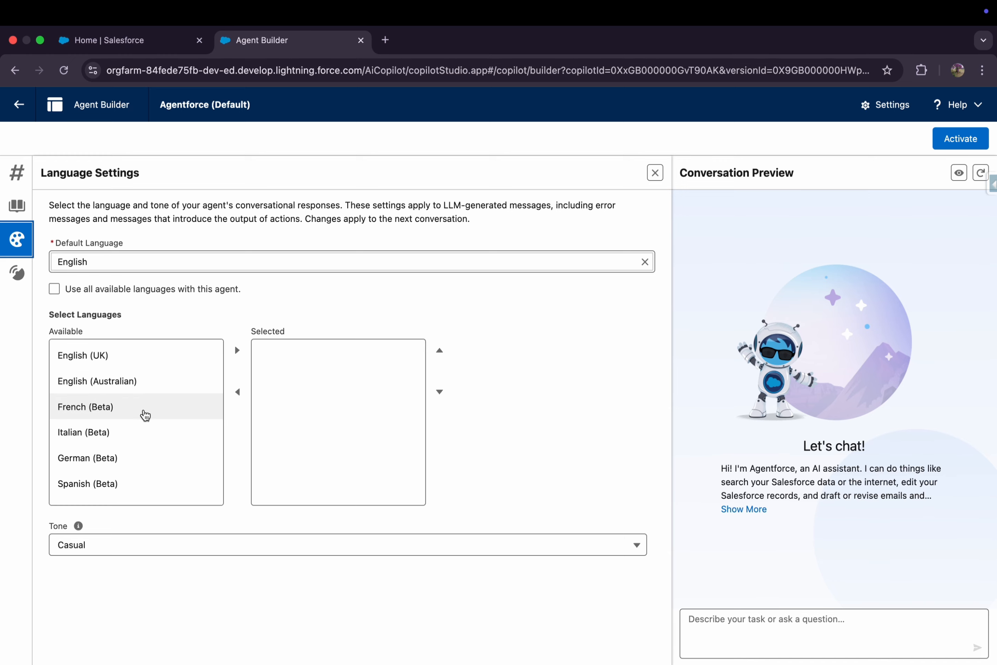
pyautogui.scroll(-5, 144, 413)
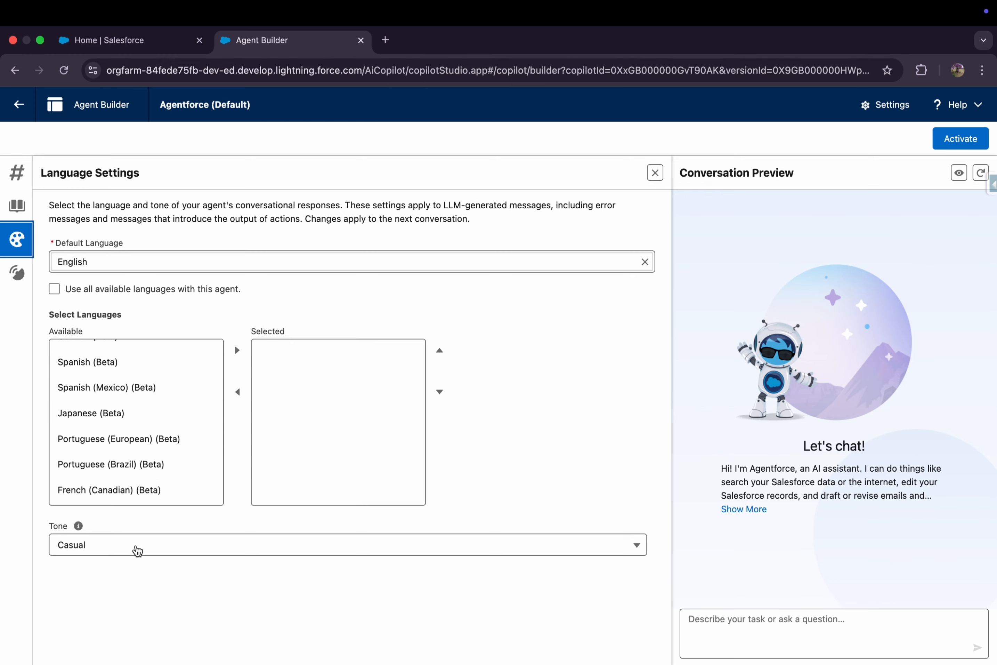
pyautogui.click(357, 554)
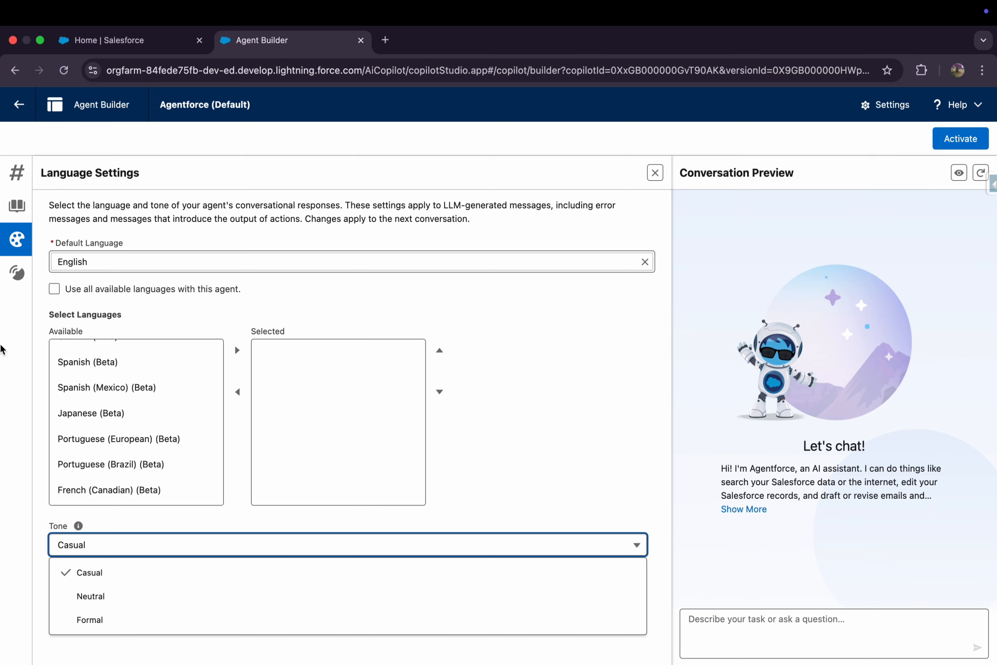
pyautogui.click(18, 274)
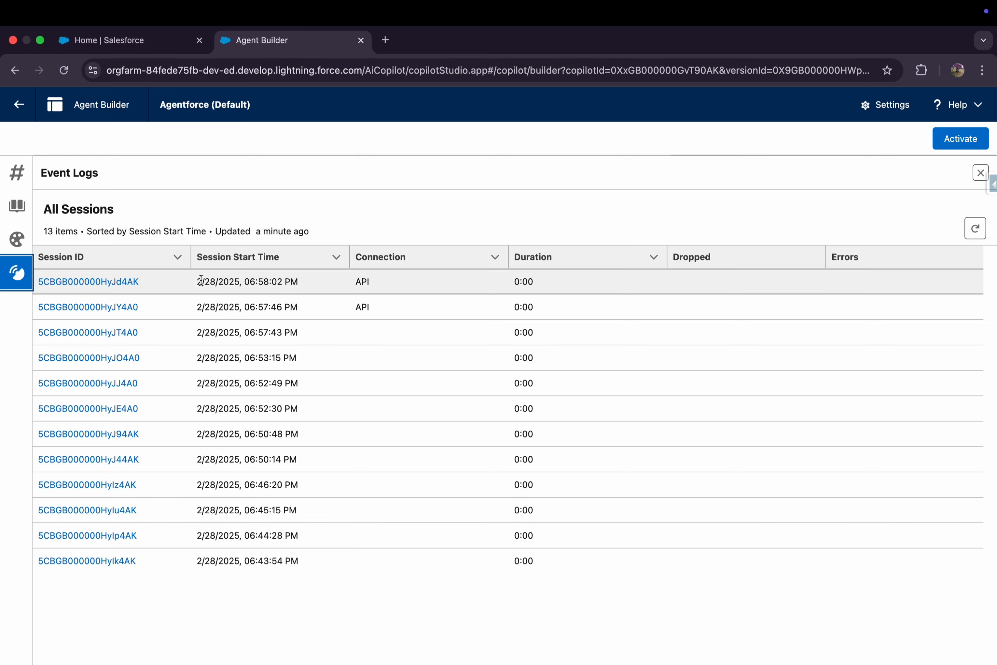
# Start a new topic for the agent and label it CustomerServiceAssistant
pyautogui.click(18, 174)
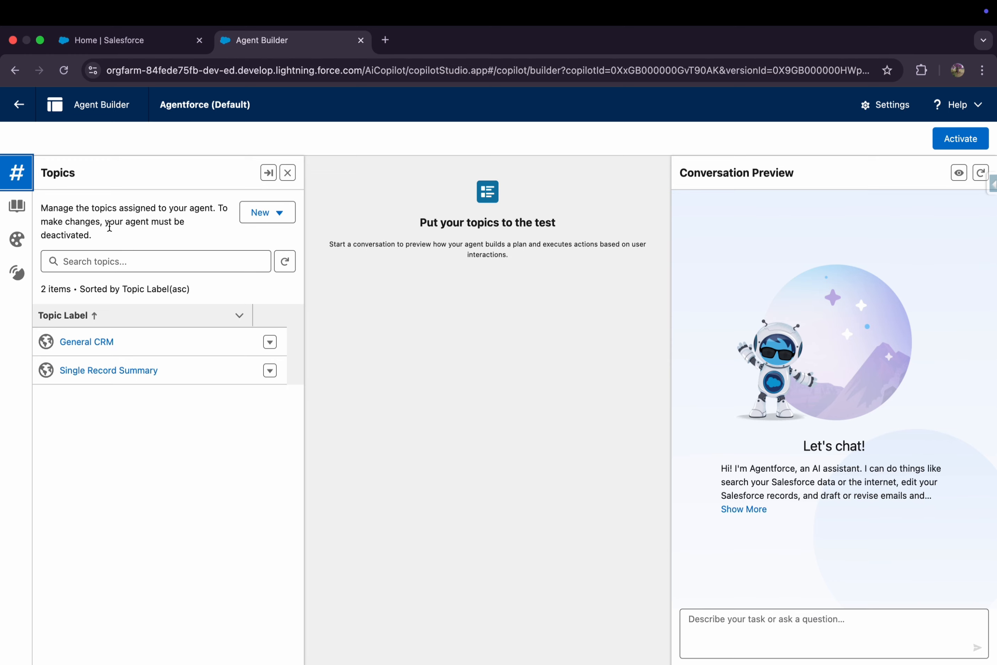
pyautogui.click(263, 213)
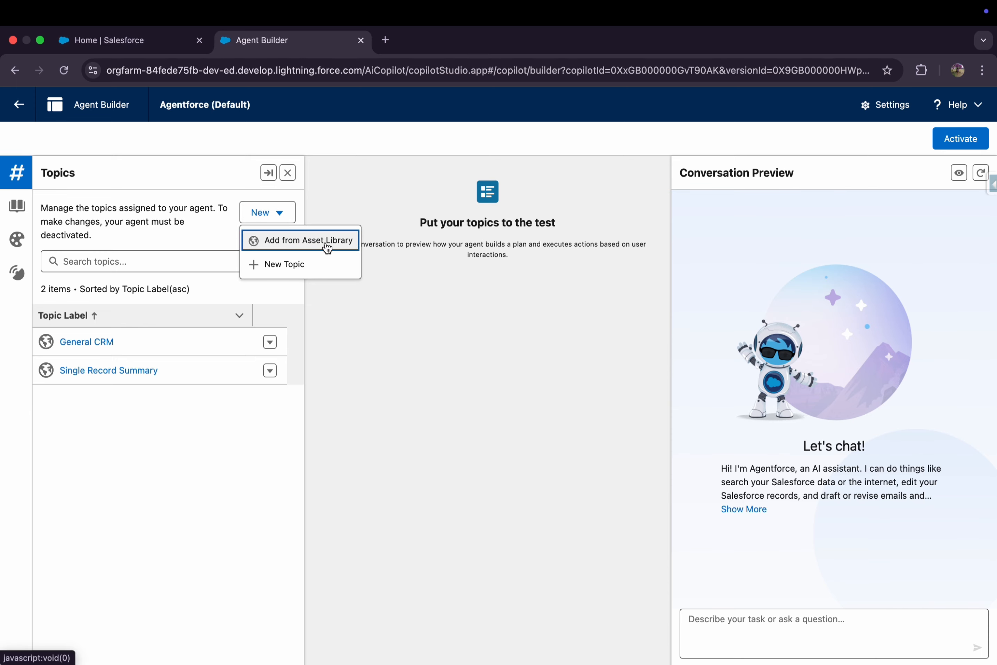
pyautogui.click(288, 264)
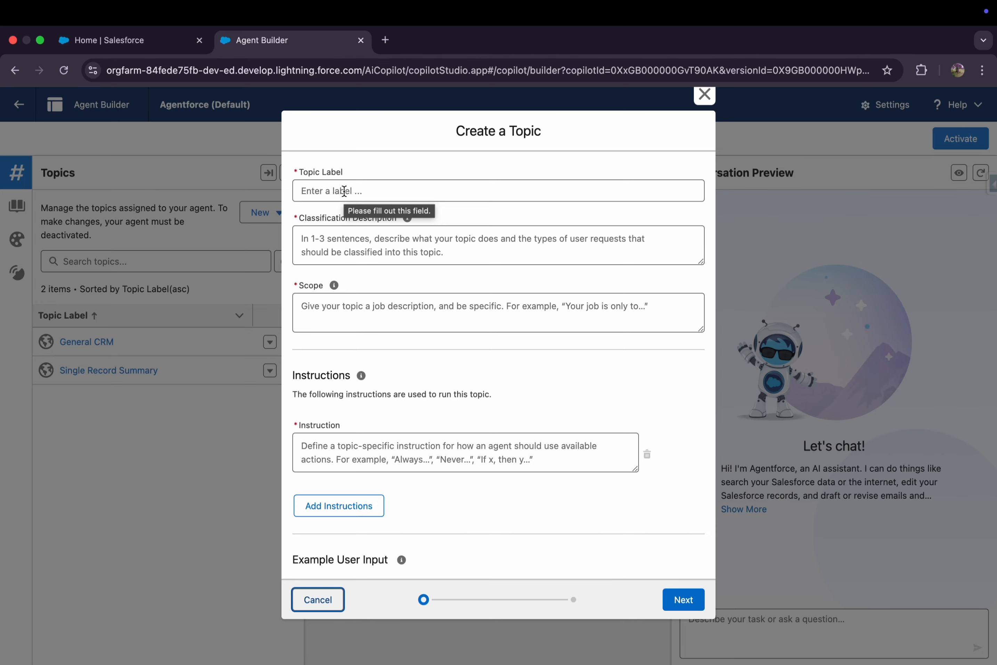
pyautogui.scroll(-2, 354, 257)
pyautogui.scroll(2, 363, 292)
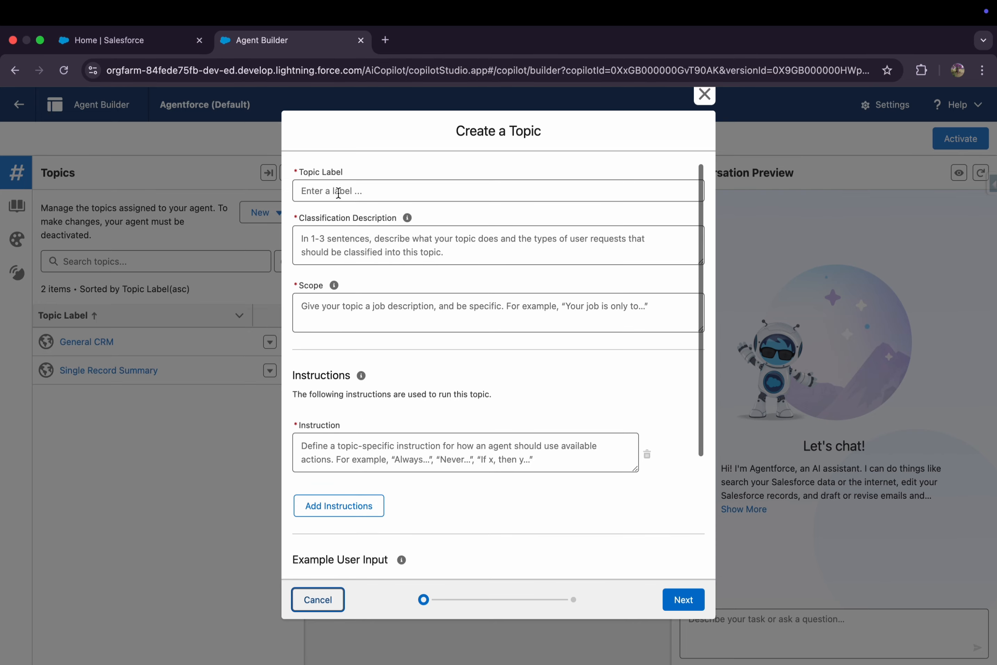
pyautogui.click(339, 191)
pyautogui.write('CustomerServiceAssistant')
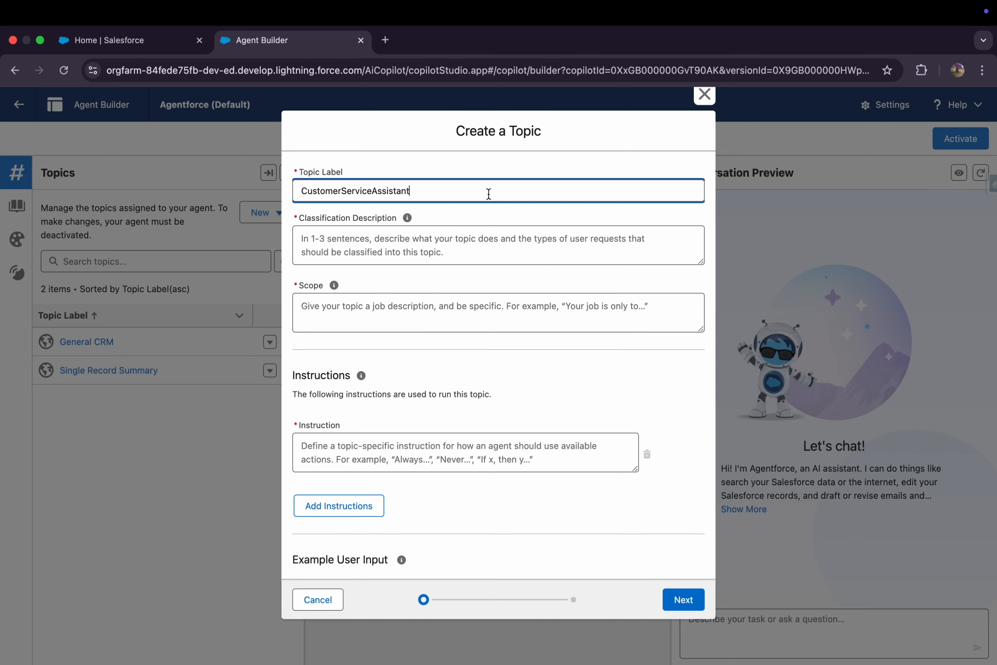
# Describe the topic as handling resort requests such as summarizing records, answering queries and drafting emails, and scope it to assisting representatives with guests' reservation and experience inquiries
pyautogui.click(408, 247)
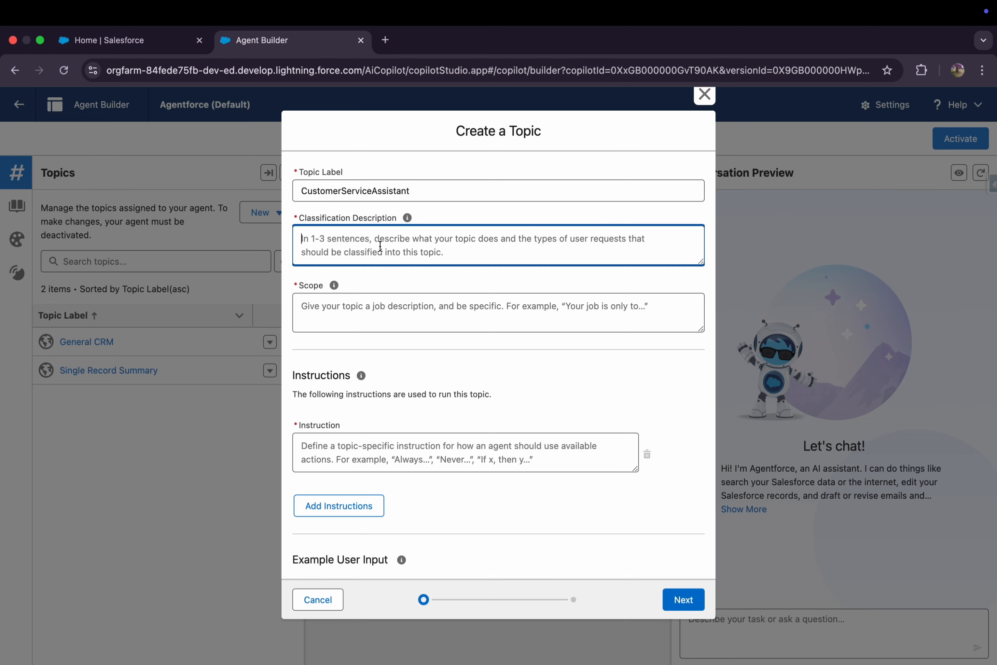
pyautogui.write('Engages and interacts with the user about any request related to the resort. This could be tasks such as identify and summarize records, answer queries, aggregate data, find and query objects, update records, or drafting and refining emails.')
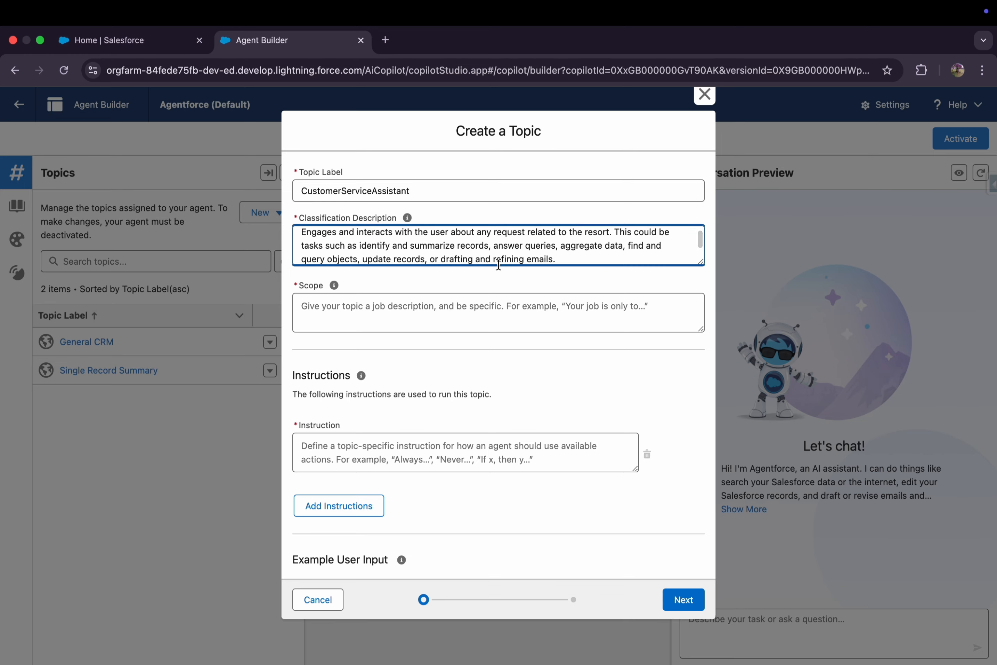
pyautogui.moveTo(698, 263); pyautogui.dragTo(700, 289)
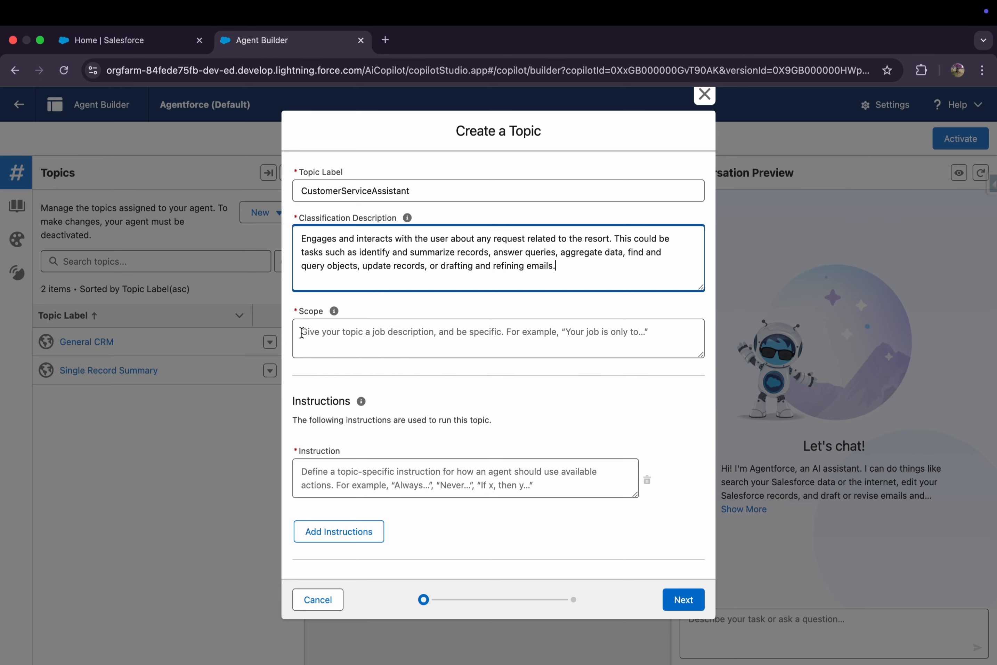
pyautogui.click(405, 340)
pyautogui.write('Your role is to assist a Customer Service Representative in supporting guests with inquiries about reservations and experiences available at the hotel.')
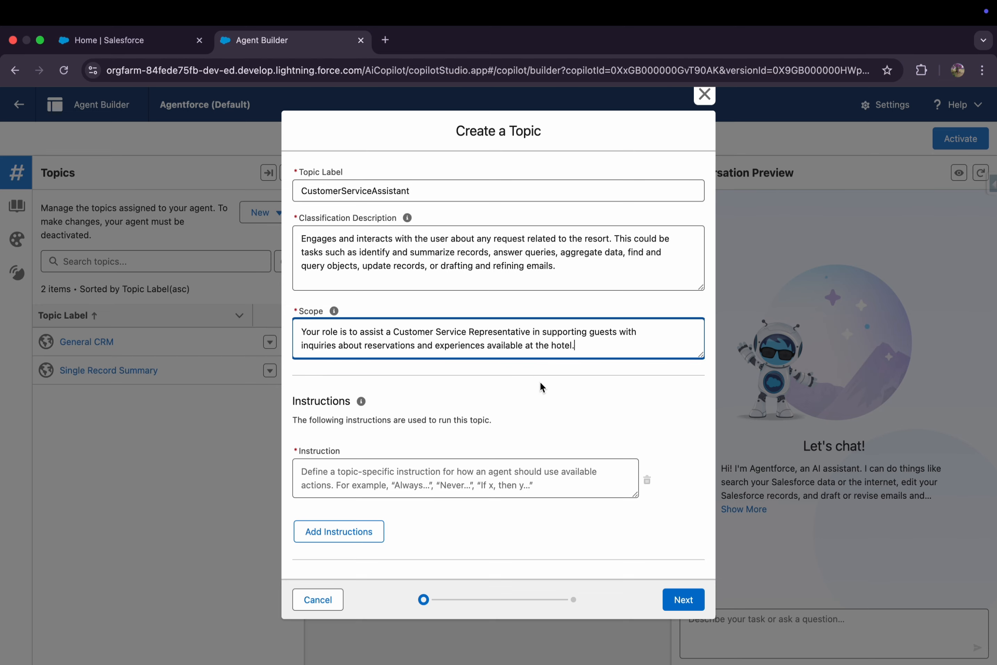
# Add the topic instruction "Never ask the user for an ID. Instead, ask for a record that's relevant." and continue to action selection
pyautogui.scroll(-3, 540, 381)
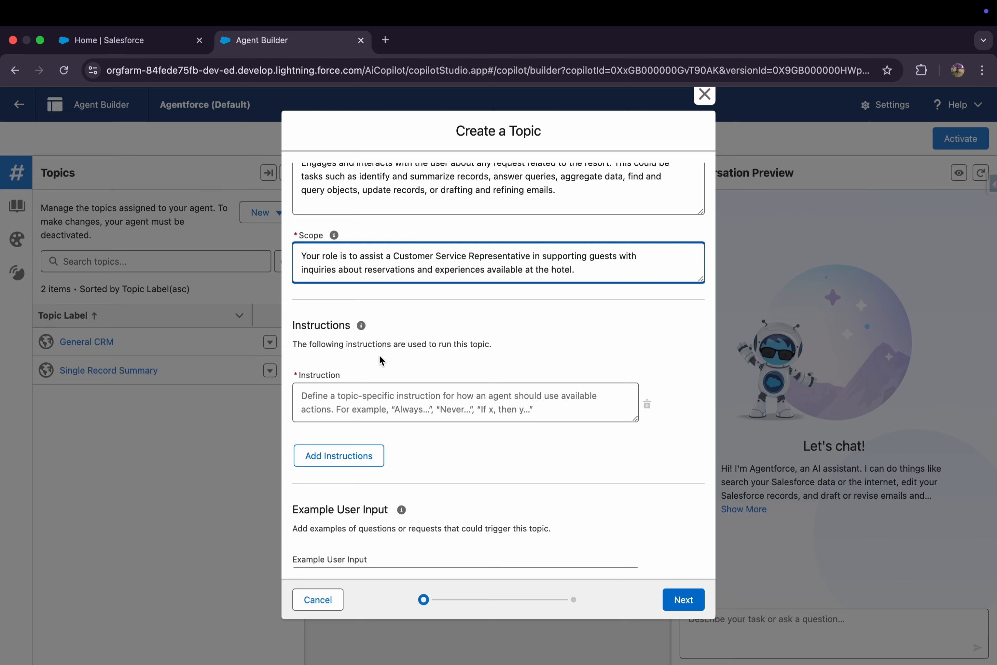
pyautogui.scroll(-1, 379, 354)
pyautogui.click(392, 376)
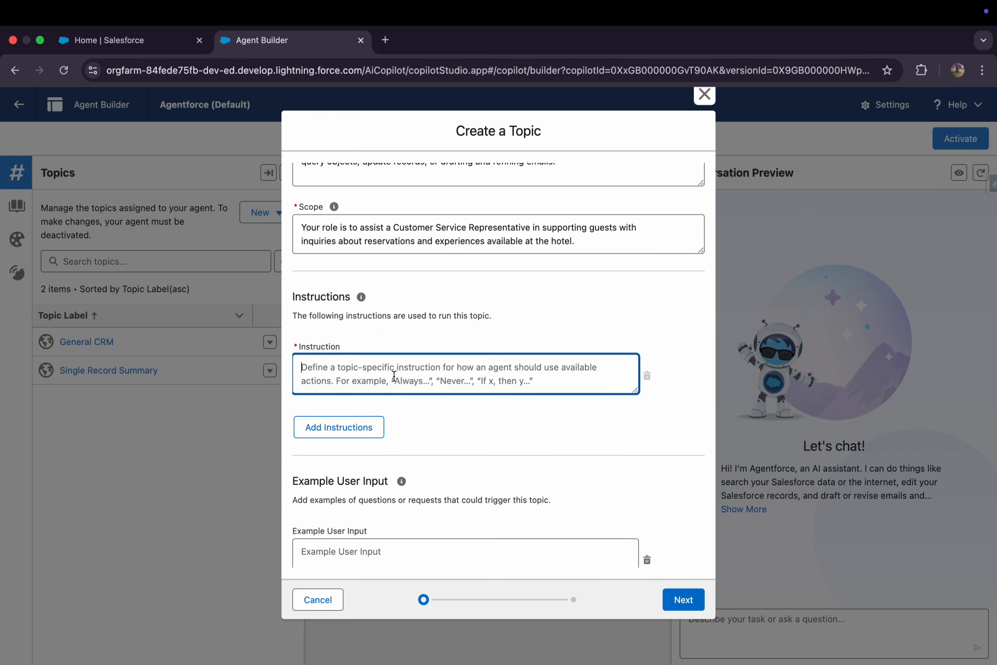
pyautogui.write("Never ask the user for an ID. Instead, ask for a record that's relevant.")
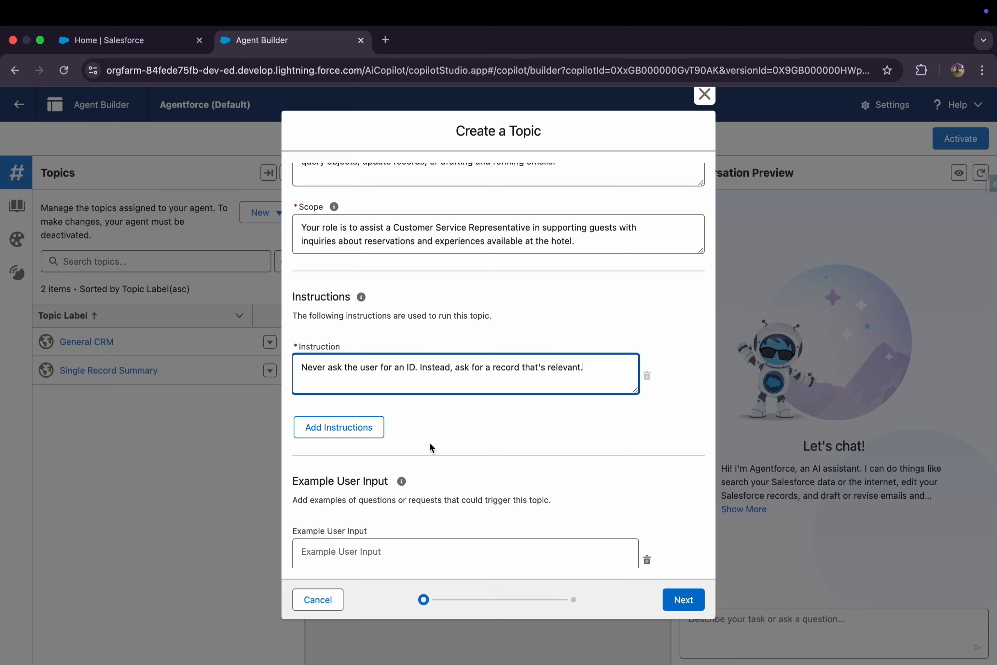
pyautogui.scroll(-2, 489, 422)
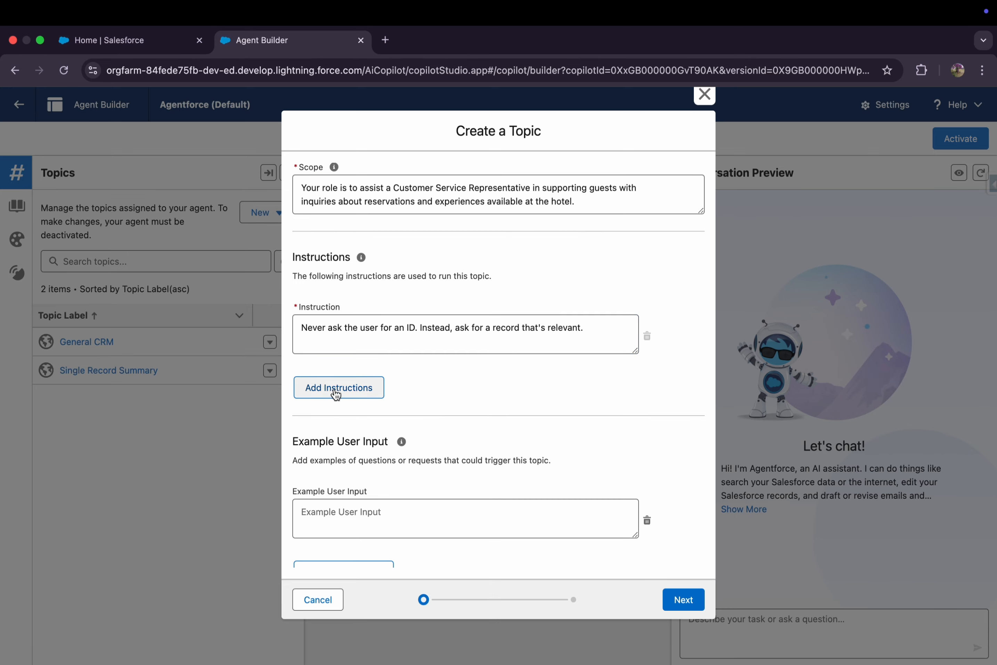
pyautogui.click(343, 391)
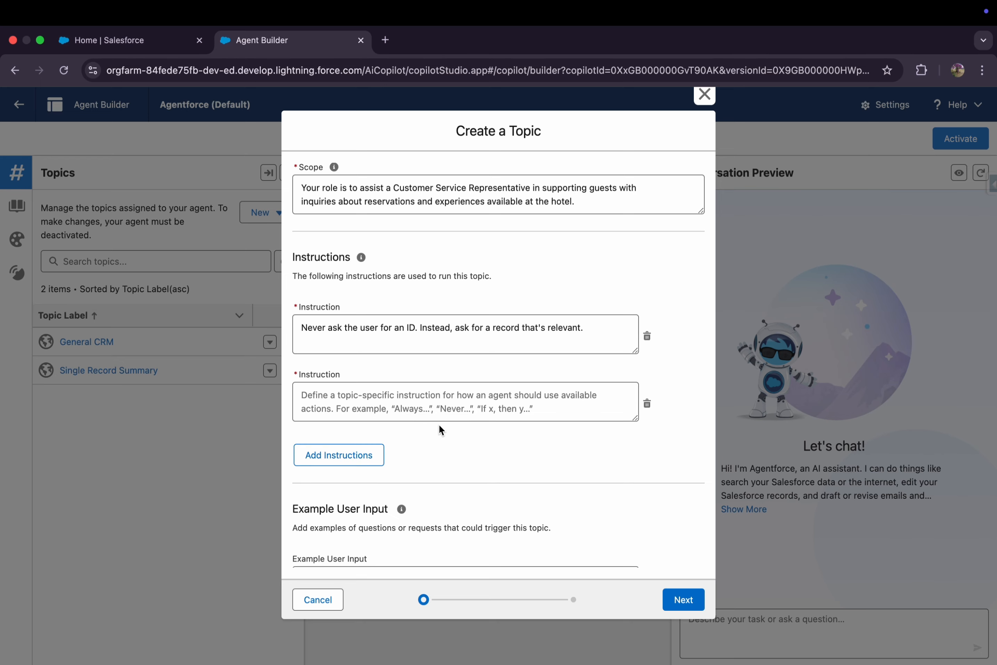
pyautogui.click(646, 403)
pyautogui.scroll(-2, 574, 409)
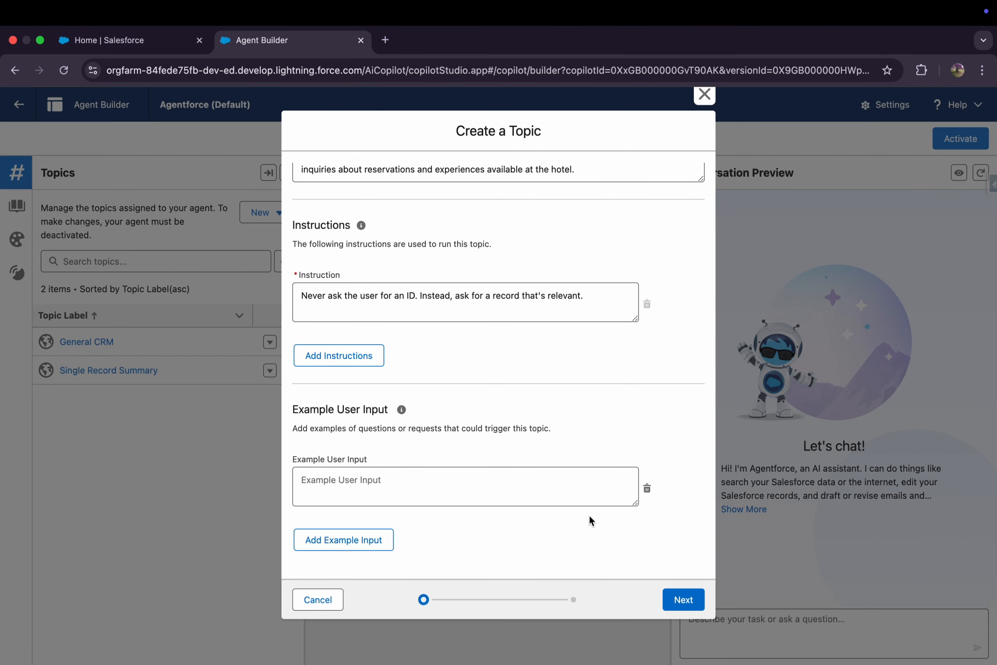
pyautogui.click(682, 600)
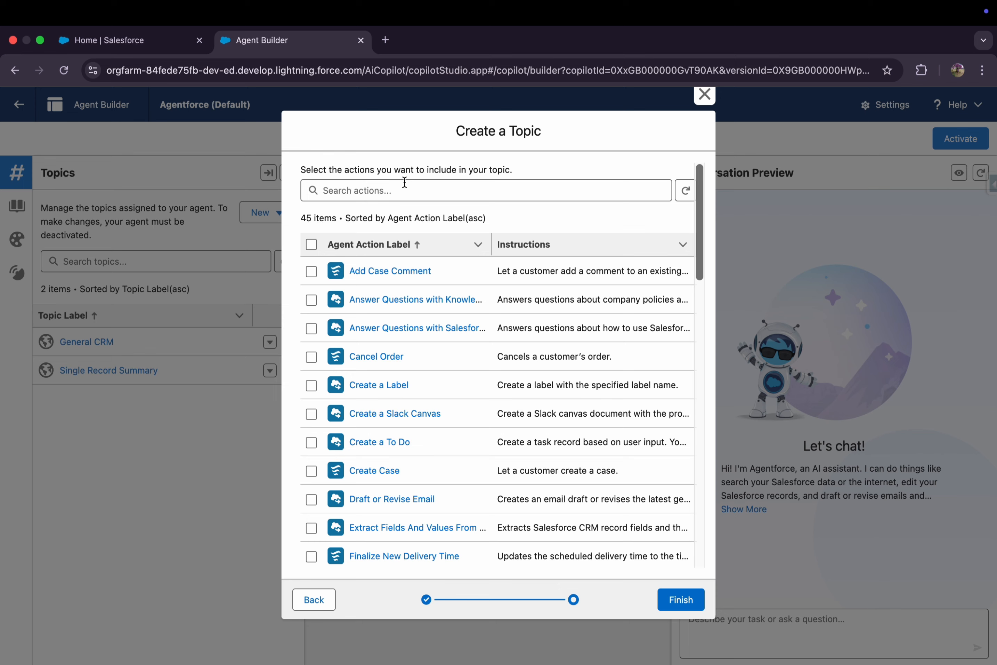
# Select the Draft or Revise Email, Get Activities Timeline and Get Activity Details actions for the topic
pyautogui.click(684, 196)
pyautogui.click(353, 197)
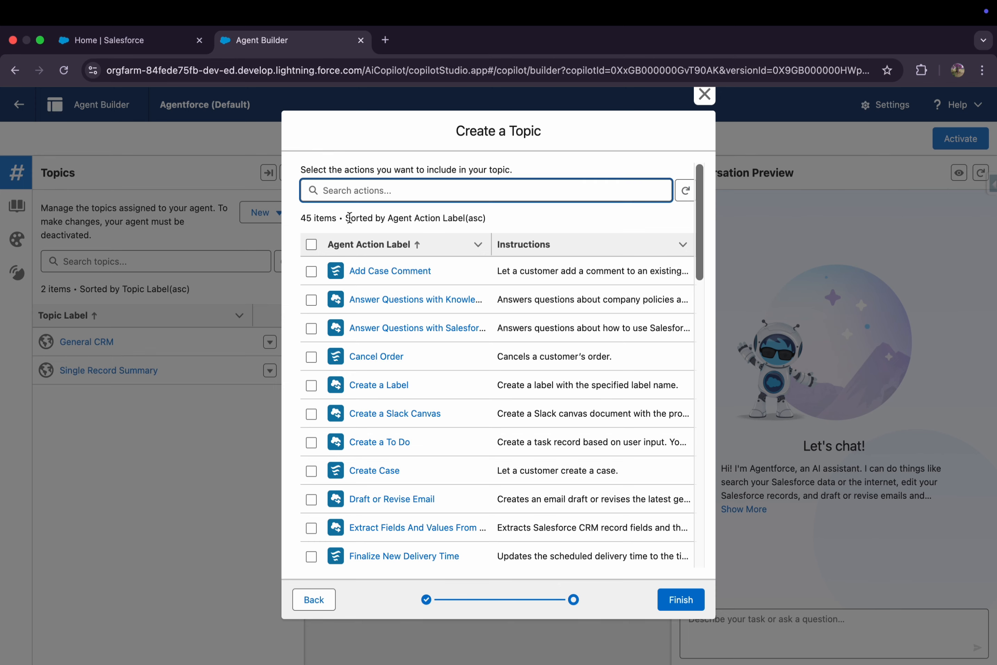
pyautogui.click(345, 214)
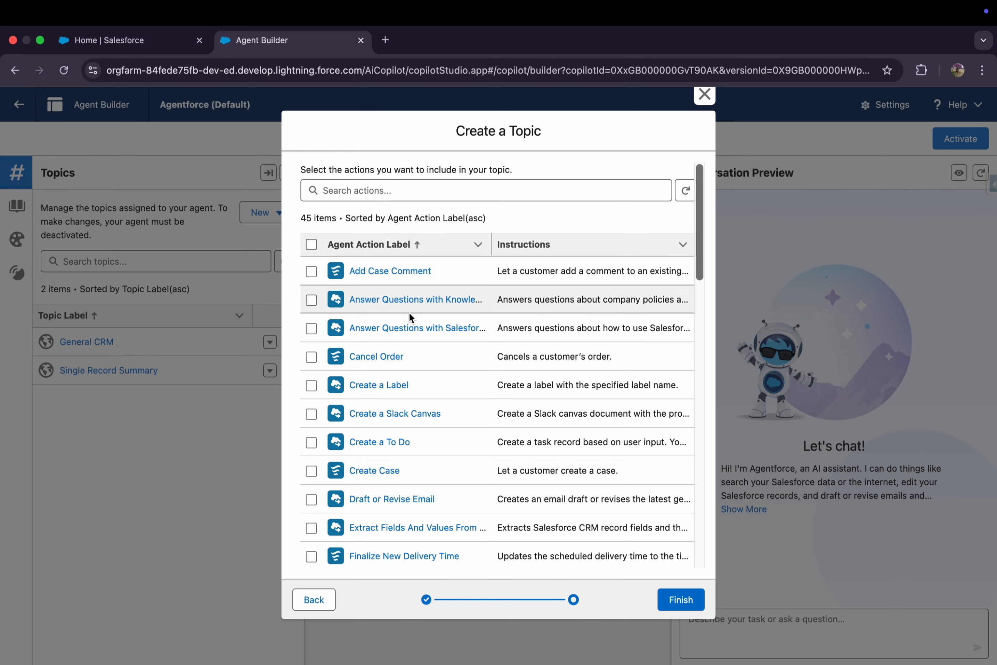
pyautogui.scroll(-2, 441, 359)
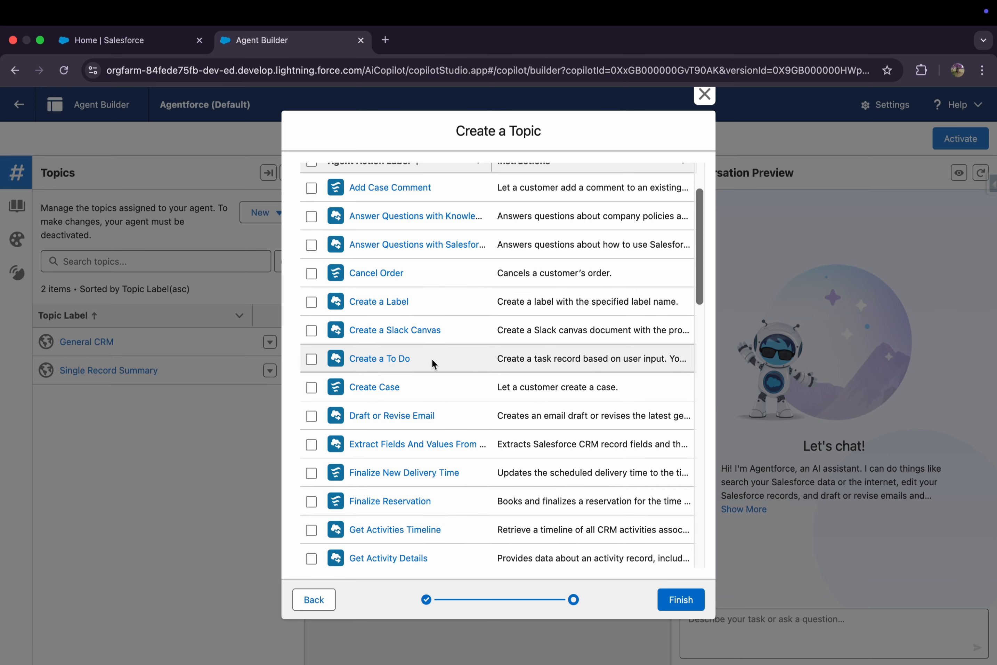
pyautogui.click(311, 416)
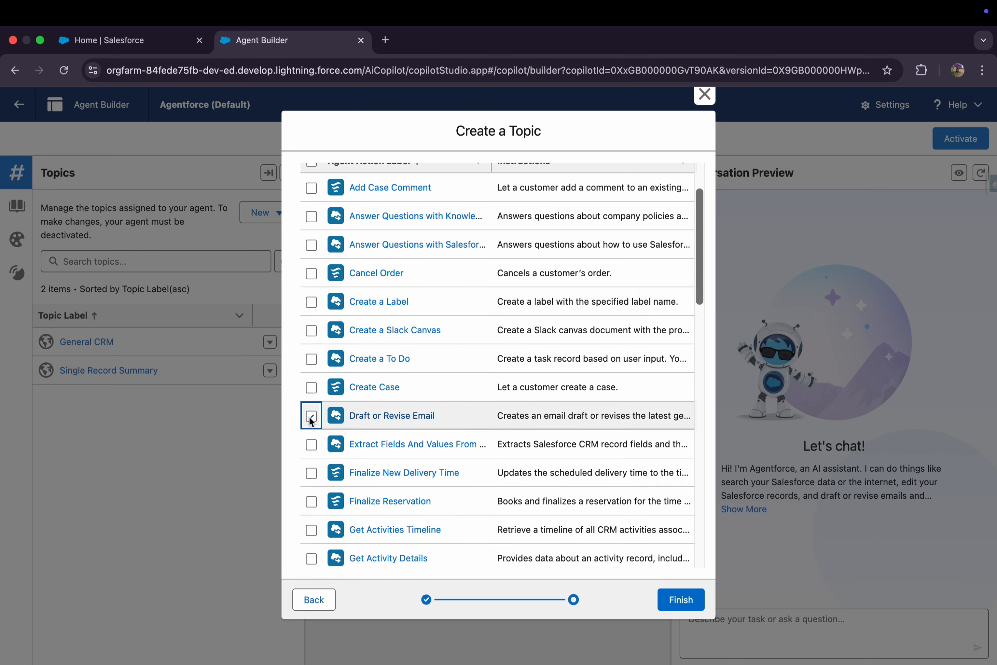
pyautogui.scroll(-3, 427, 419)
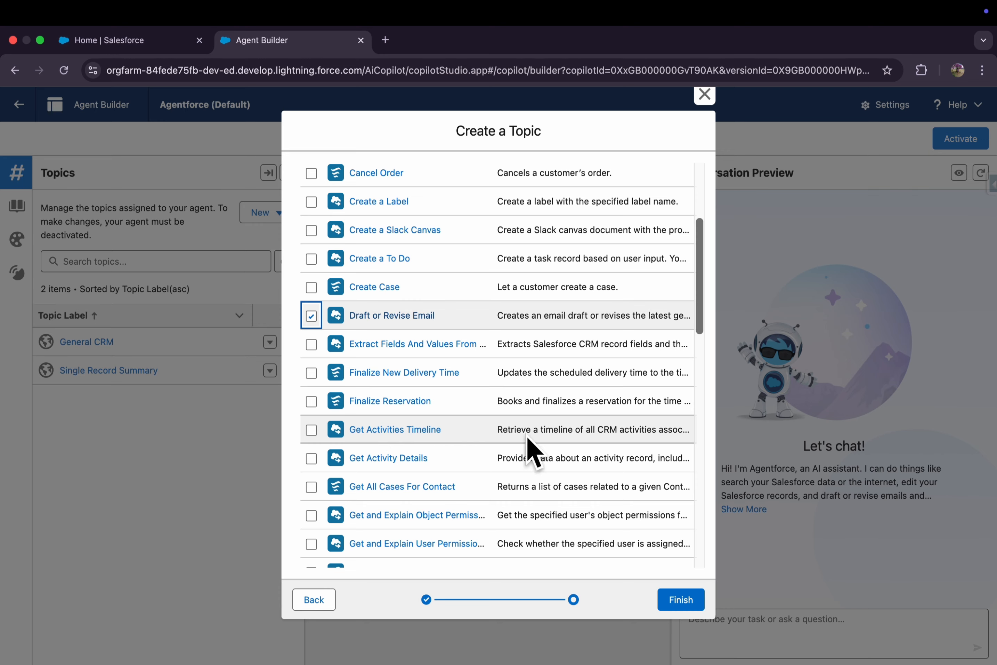
pyautogui.click(311, 429)
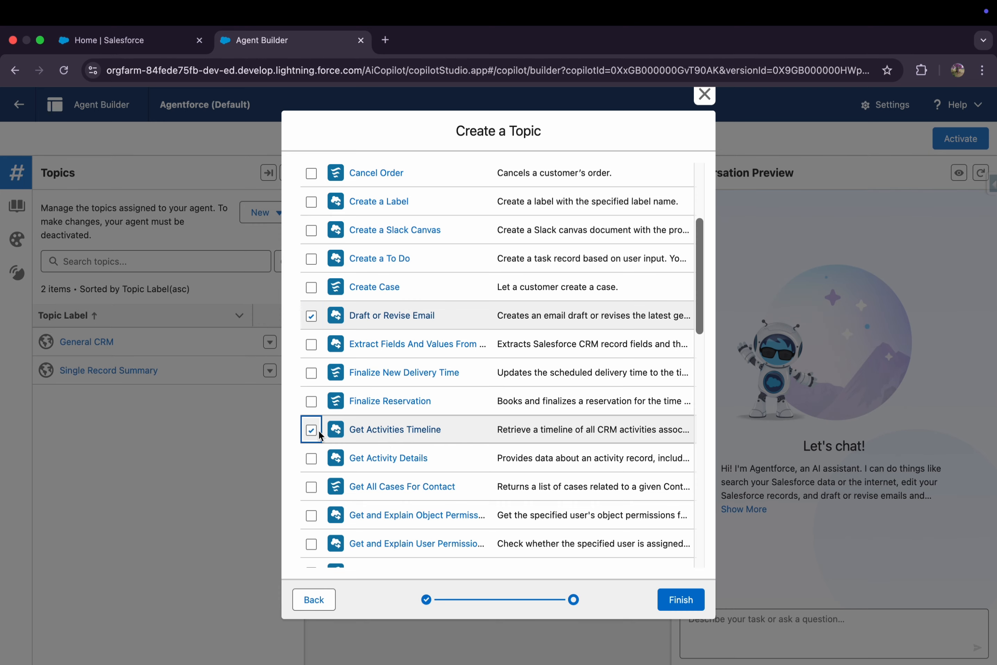
pyautogui.scroll(-2, 311, 430)
pyautogui.click(311, 404)
# Include the Get Record Details, Identify Object by Name and Identify Record by Name actions, and finish creating the topic
pyautogui.scroll(-5, 428, 413)
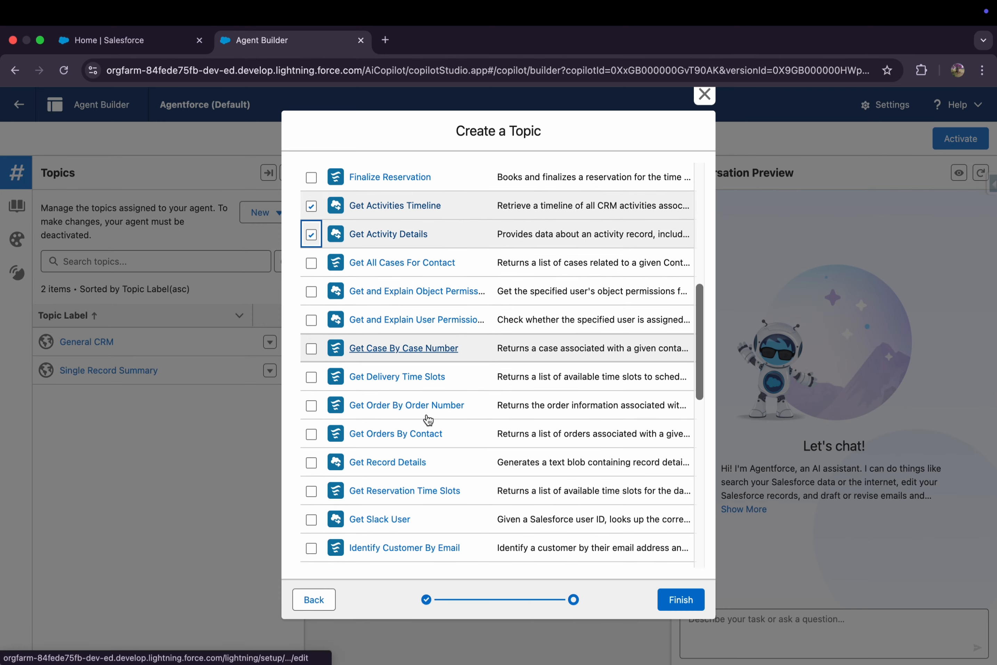
pyautogui.click(310, 461)
pyautogui.scroll(-5, 462, 432)
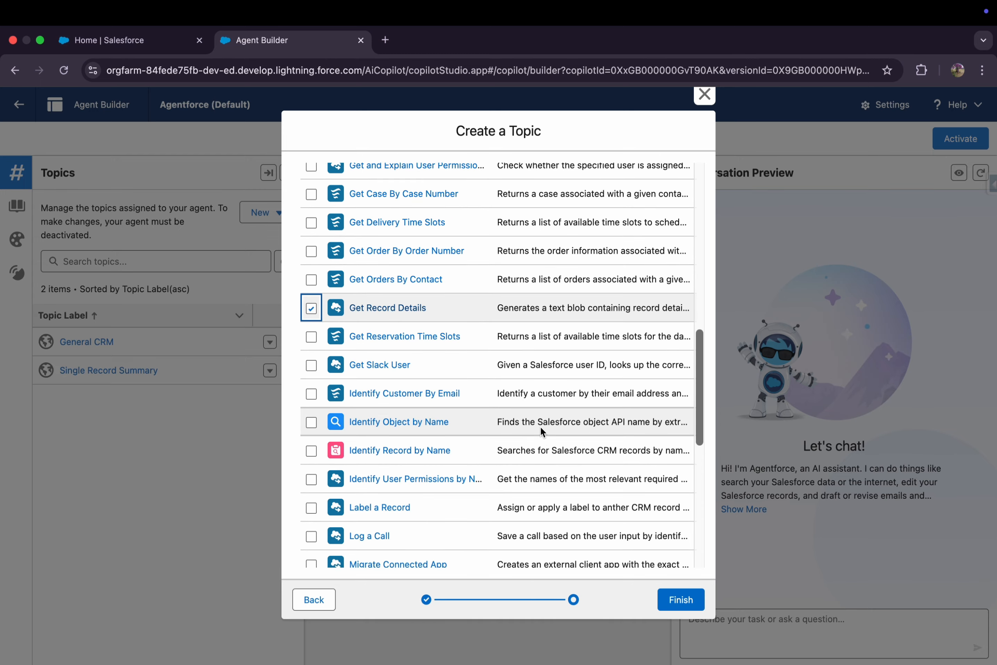
pyautogui.click(312, 422)
pyautogui.click(311, 450)
pyautogui.scroll(-4, 491, 472)
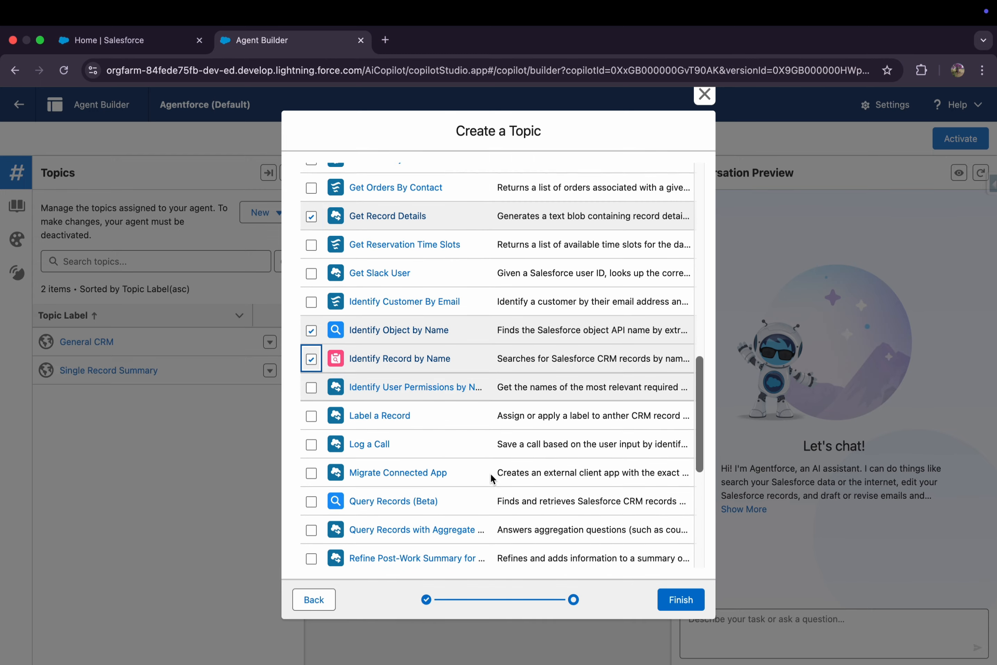
pyautogui.scroll(-4, 470, 438)
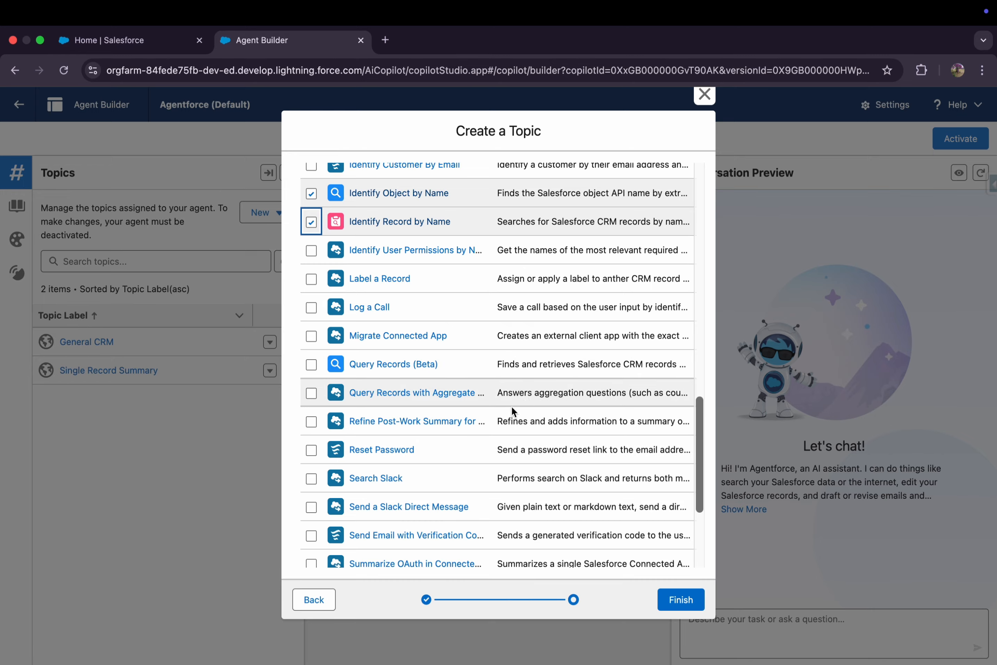
pyautogui.scroll(-5, 511, 458)
pyautogui.scroll(-2, 510, 460)
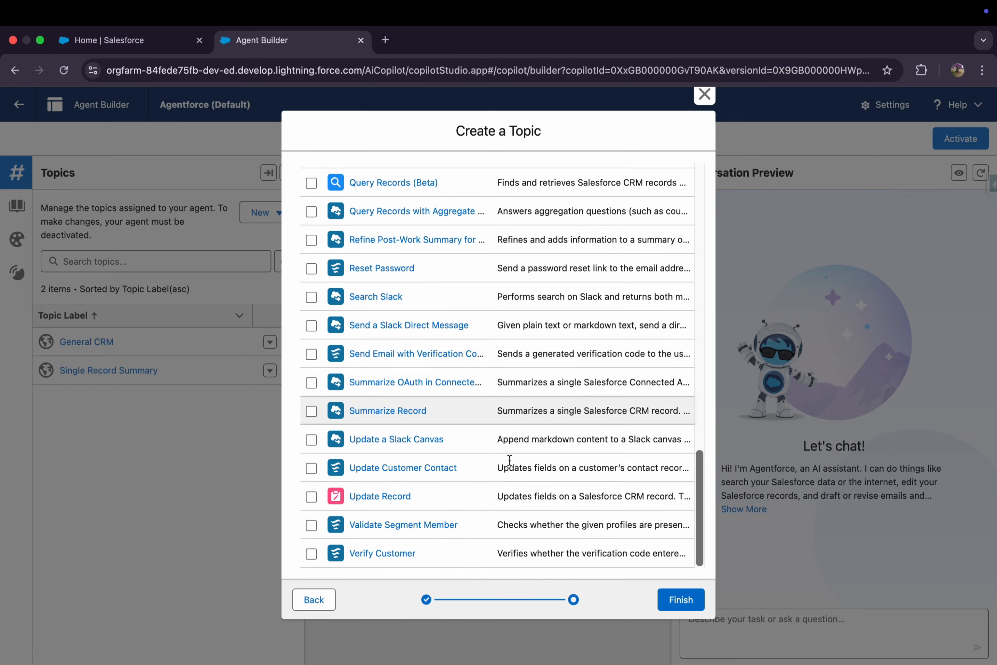
pyautogui.scroll(20, 508, 462)
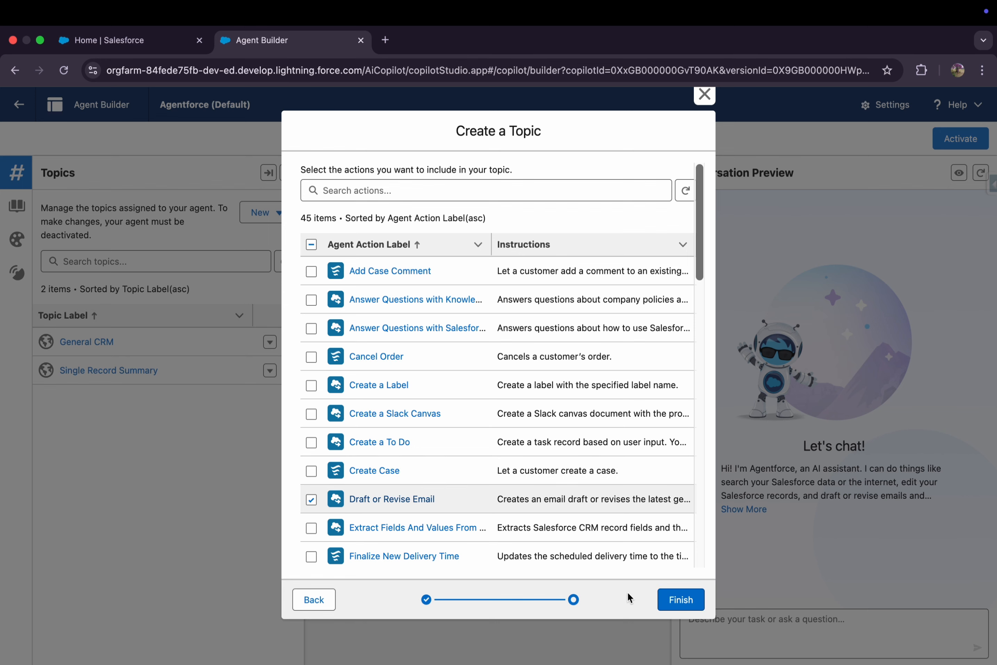
pyautogui.click(686, 606)
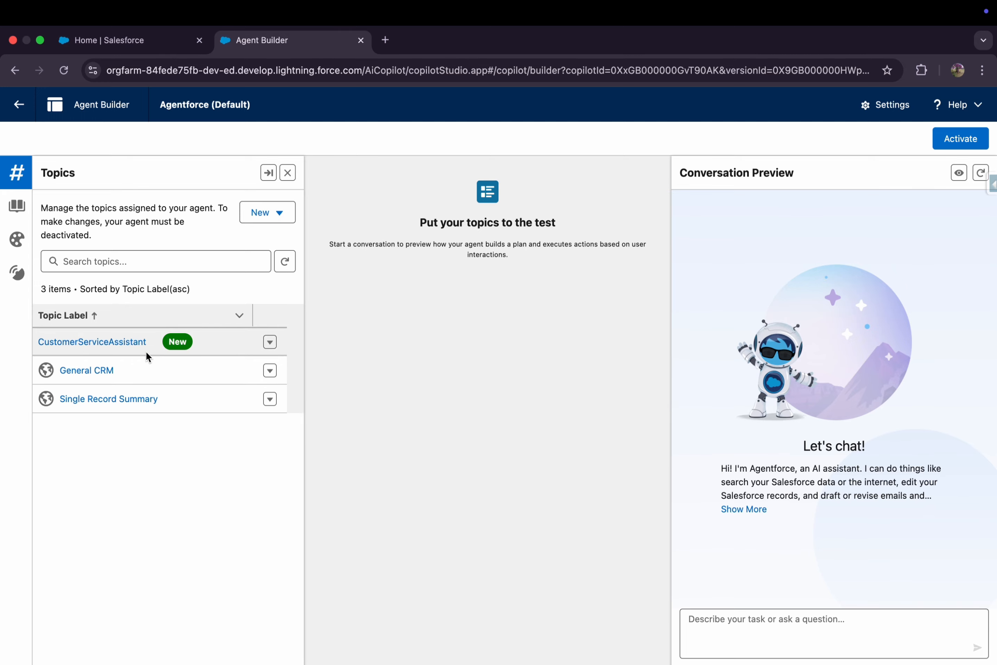
# Review the CustomerServiceAssistant topic's configuration and assigned actions, including the options for adding actions and removing Get Record Details
pyautogui.click(129, 343)
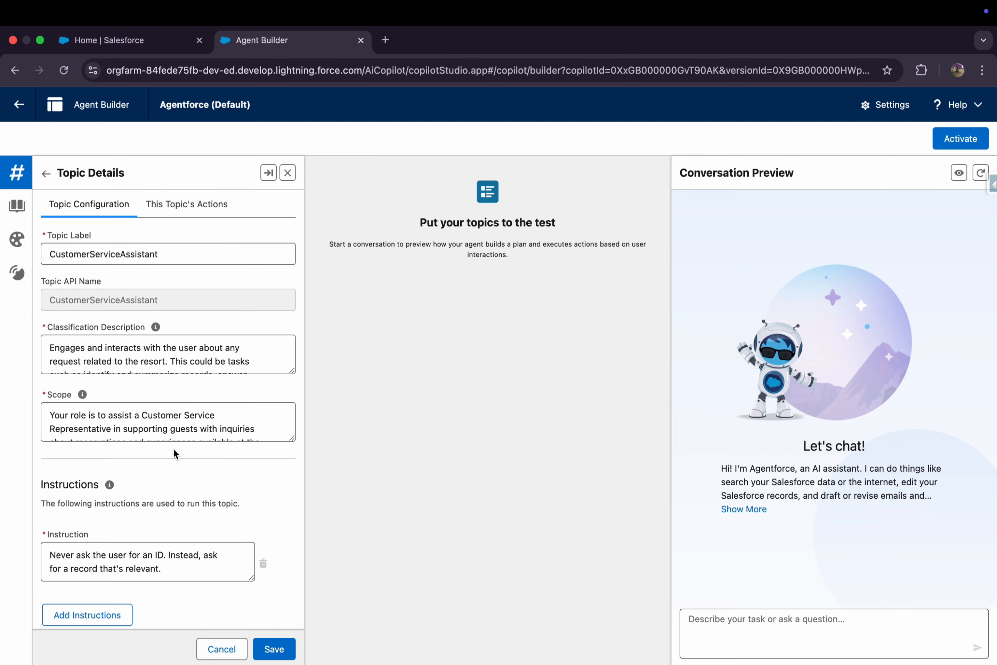
pyautogui.click(185, 206)
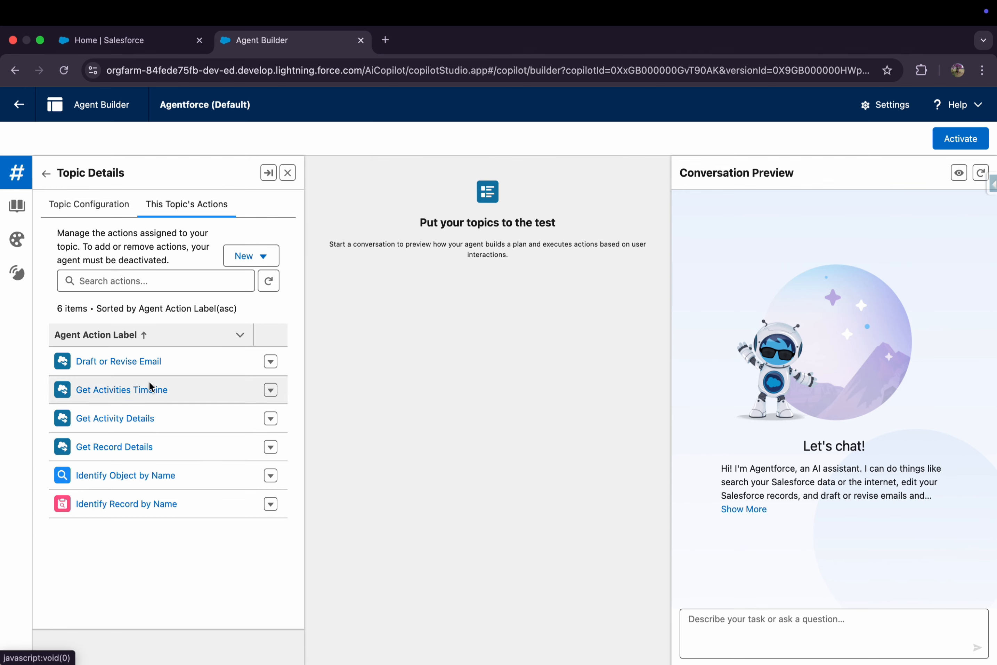
pyautogui.click(251, 255)
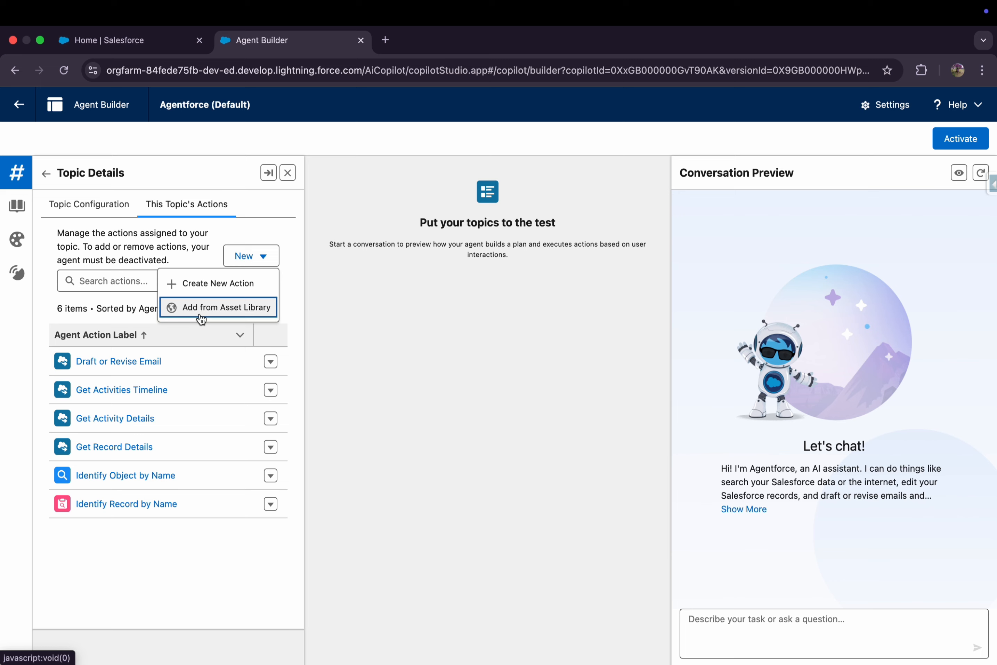
pyautogui.click(342, 310)
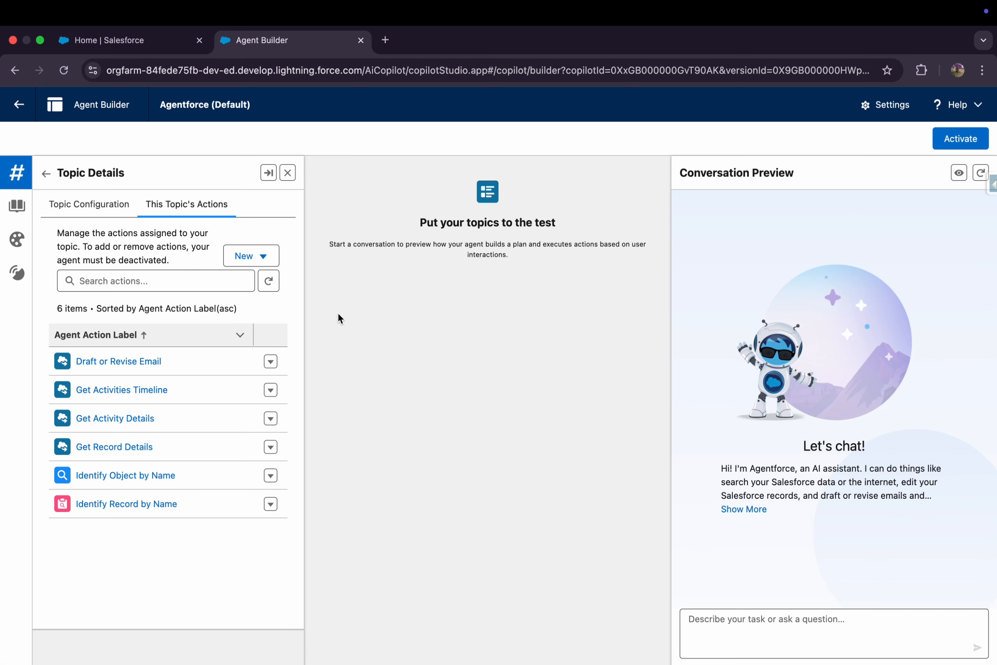
pyautogui.click(270, 447)
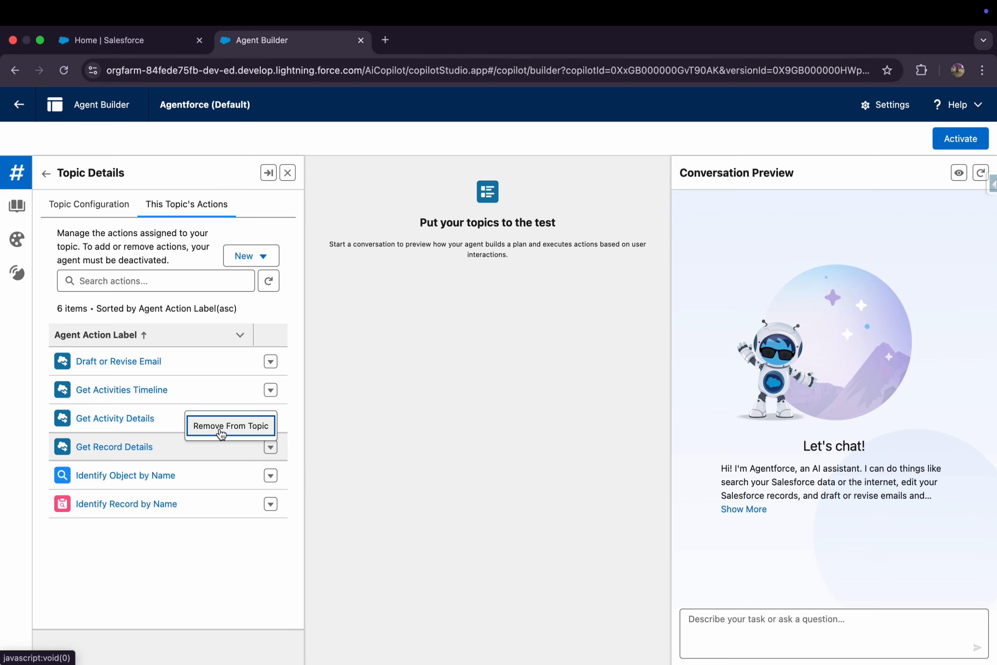
pyautogui.click(392, 449)
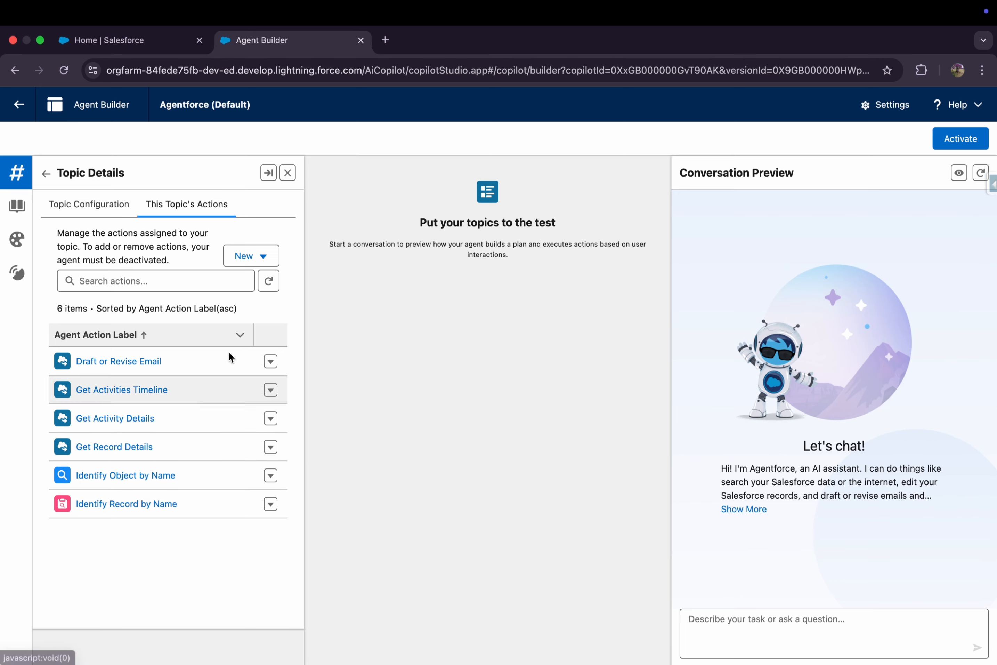
# Test the agent in the conversation preview with the prompt "Show me any high priority cases open" and review the returned cases
pyautogui.click(89, 214)
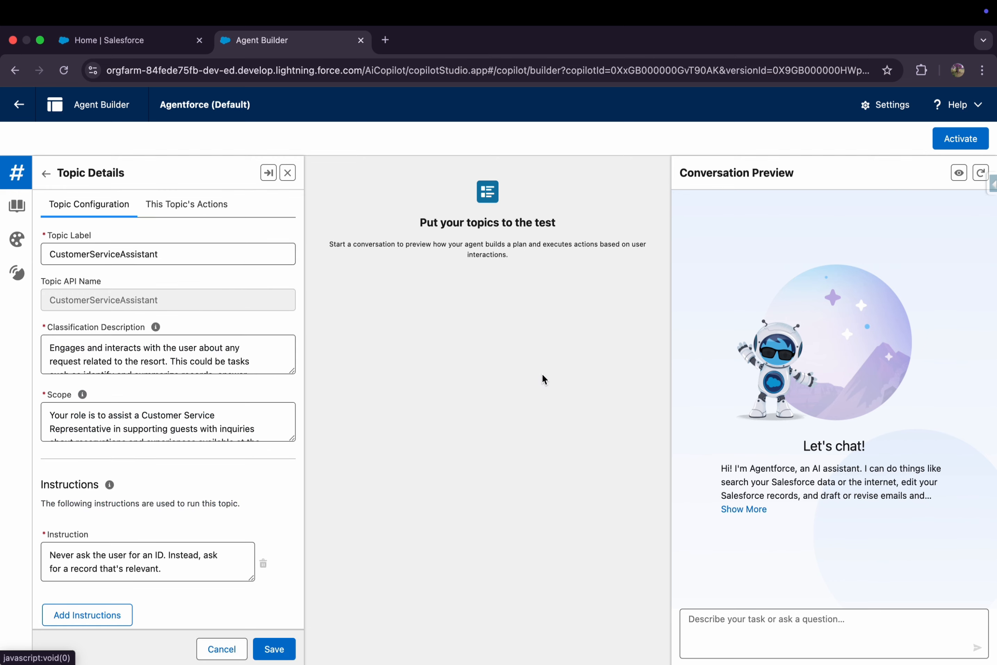
pyautogui.click(831, 630)
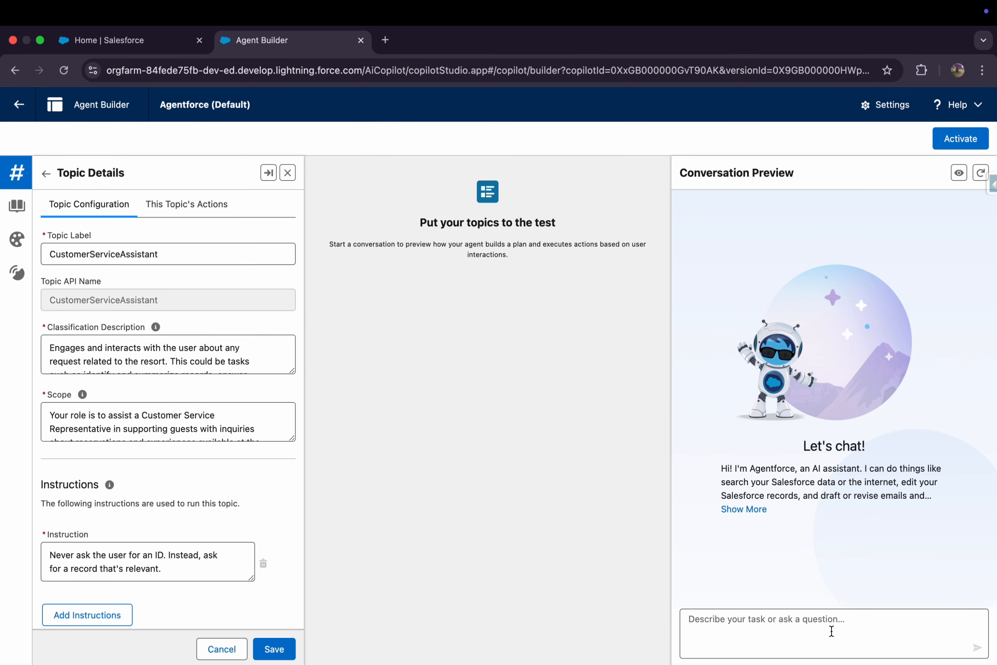
pyautogui.write('Show me any high priority cases open')
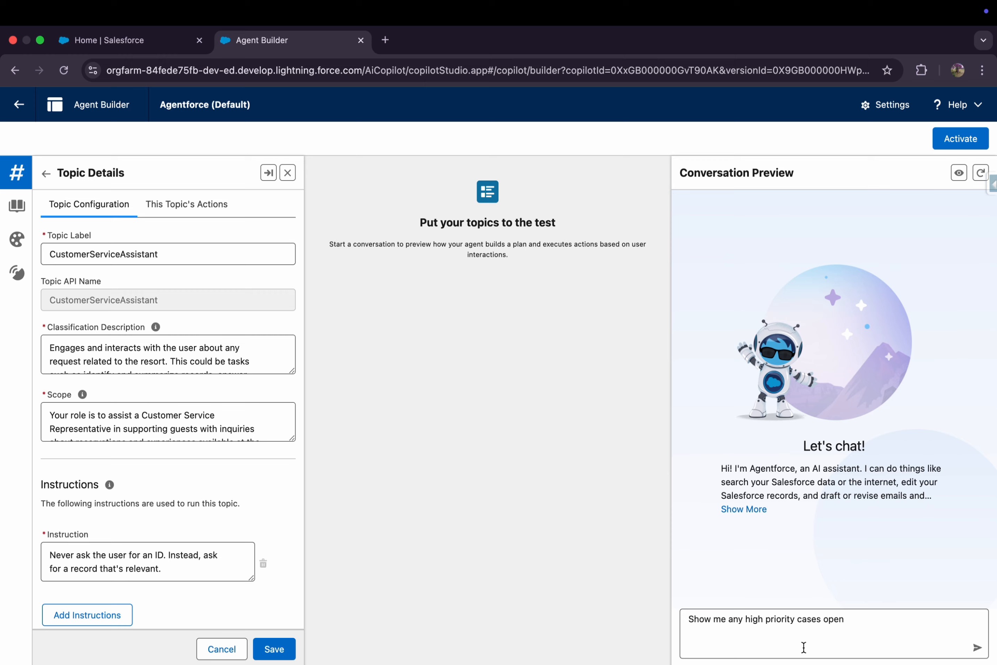
pyautogui.press('Return')
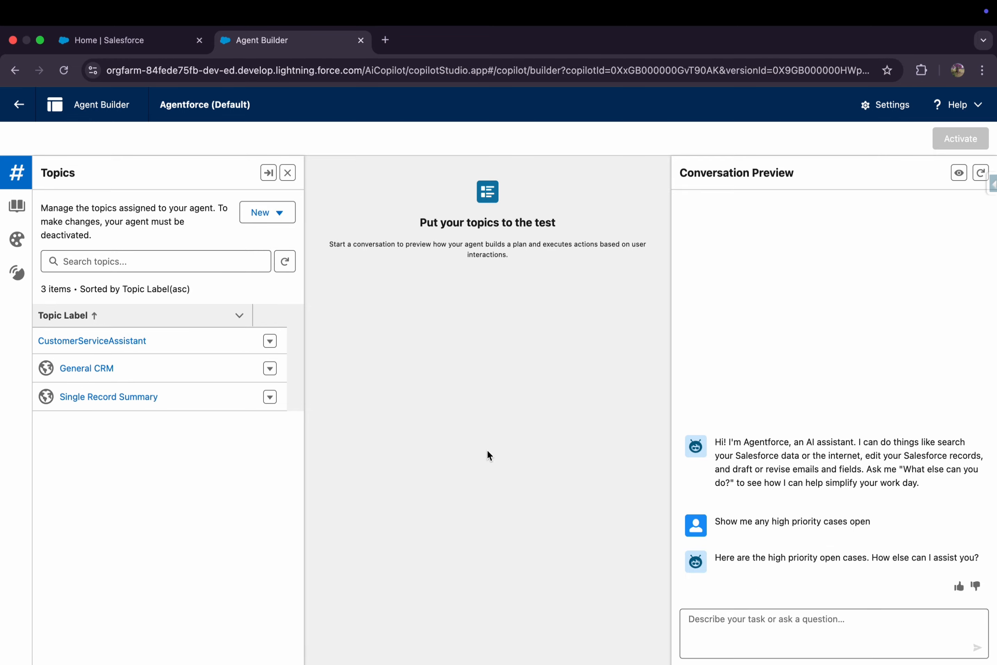
pyautogui.scroll(-5, 786, 321)
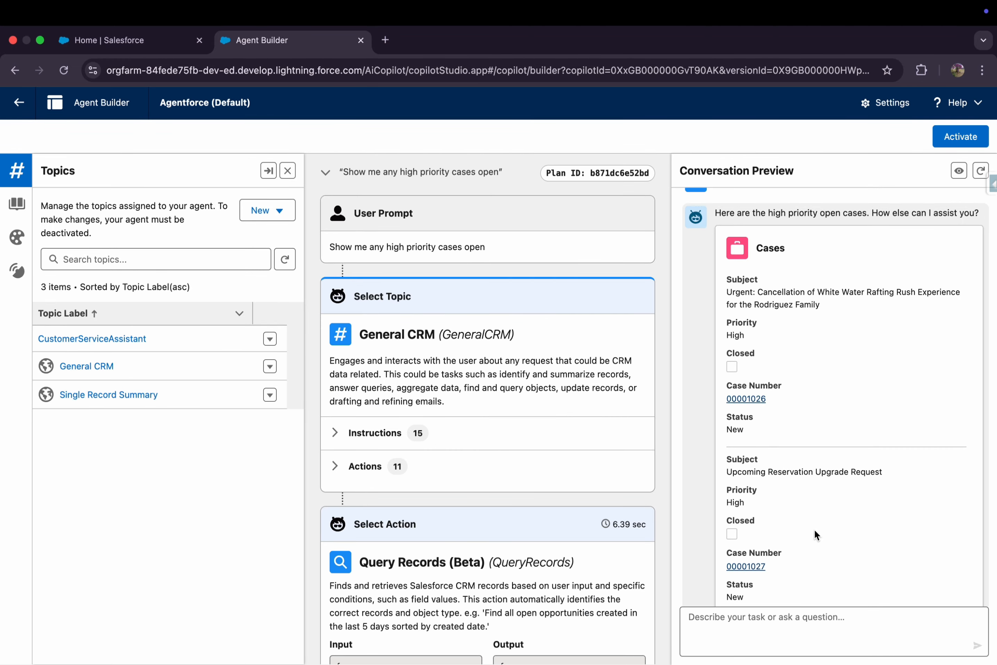
pyautogui.scroll(3, 798, 377)
pyautogui.scroll(-6, 813, 435)
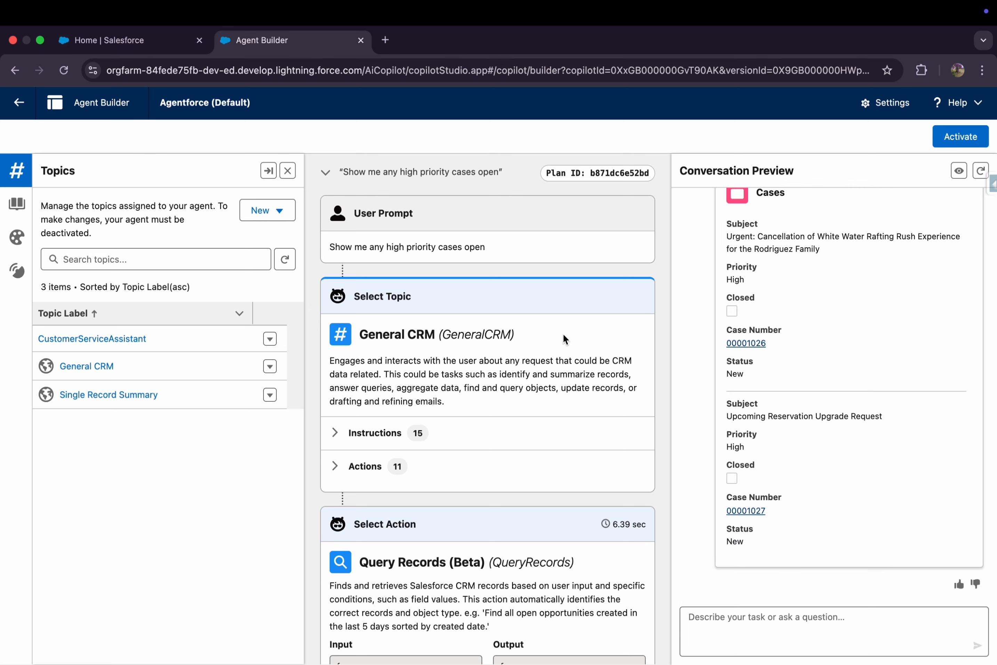
# Examine the General CRM topic selected in the plan, including its description, instructions and actions
pyautogui.scroll(-1, 521, 317)
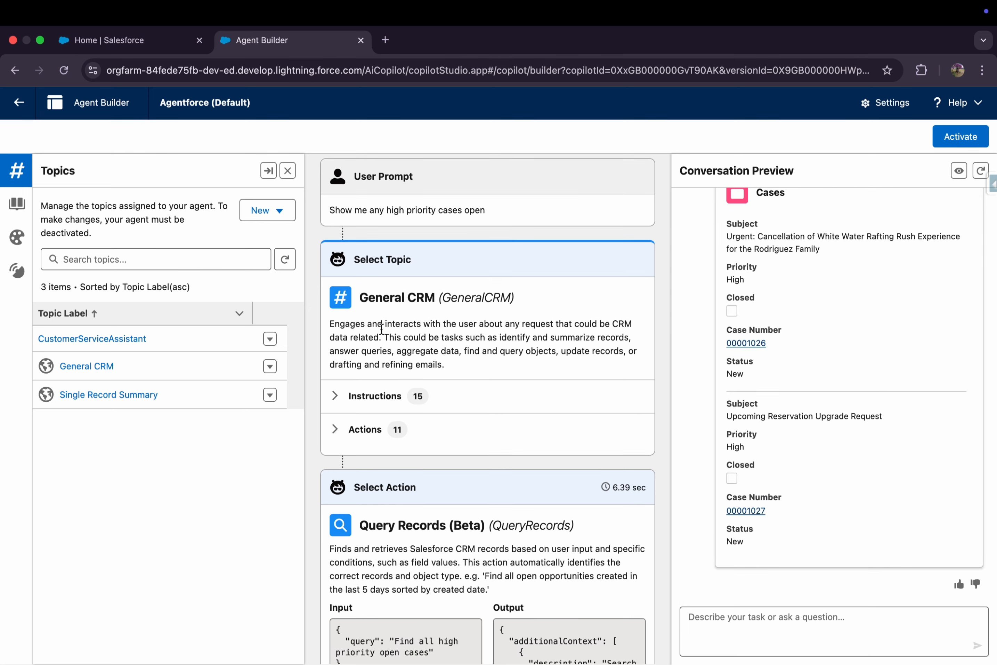
pyautogui.scroll(-1, 413, 349)
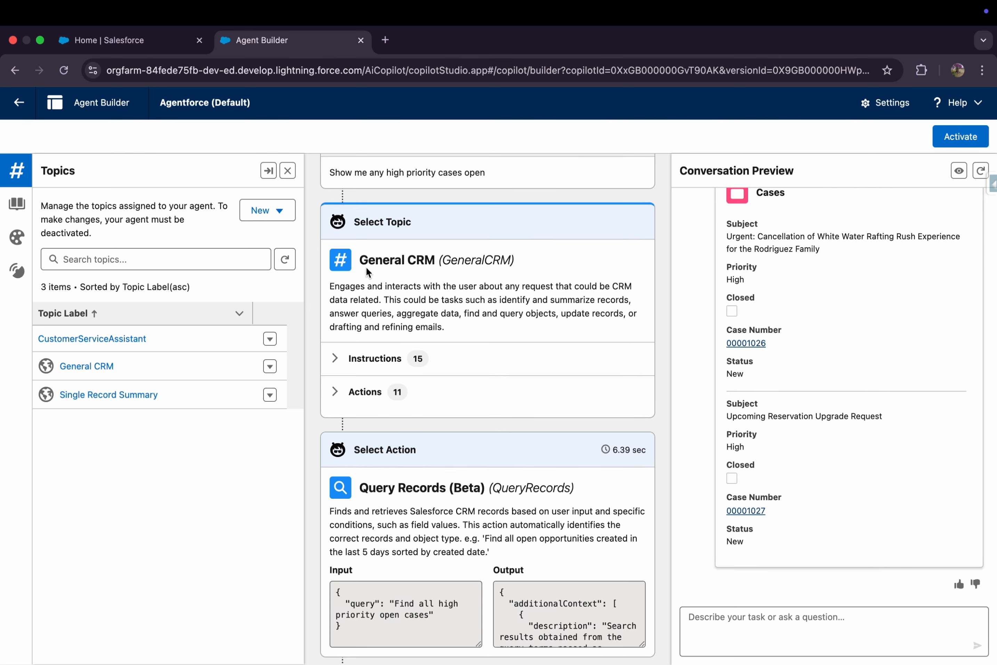
pyautogui.moveTo(360, 259); pyautogui.dragTo(506, 306)
pyautogui.click(506, 307)
pyautogui.scroll(-1, 487, 307)
pyautogui.click(335, 304)
pyautogui.scroll(-4, 454, 334)
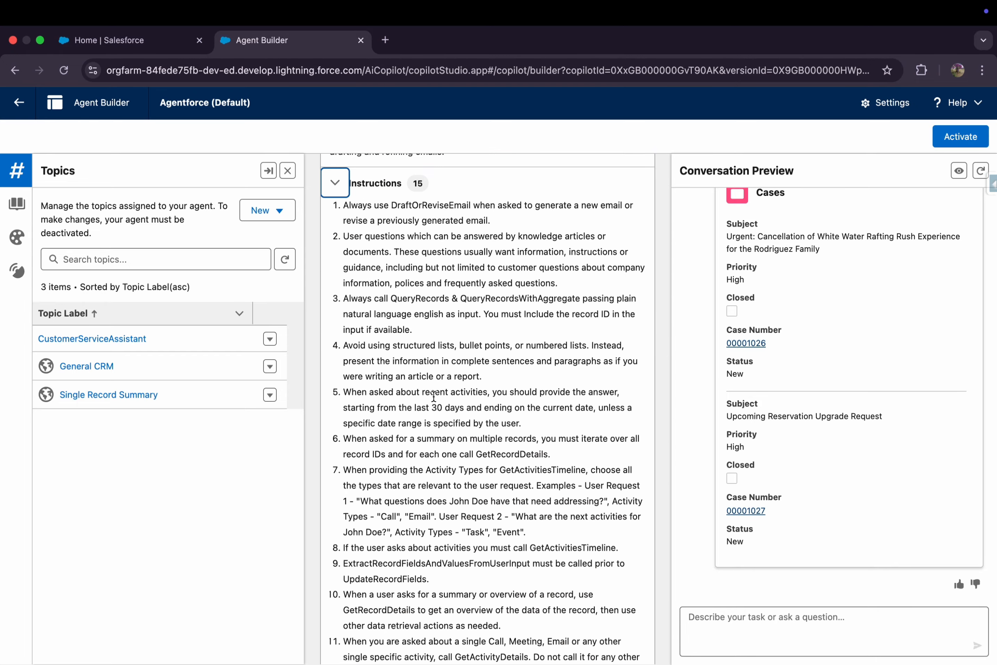
pyautogui.scroll(4, 454, 333)
pyautogui.click(335, 318)
pyautogui.scroll(-1, 438, 364)
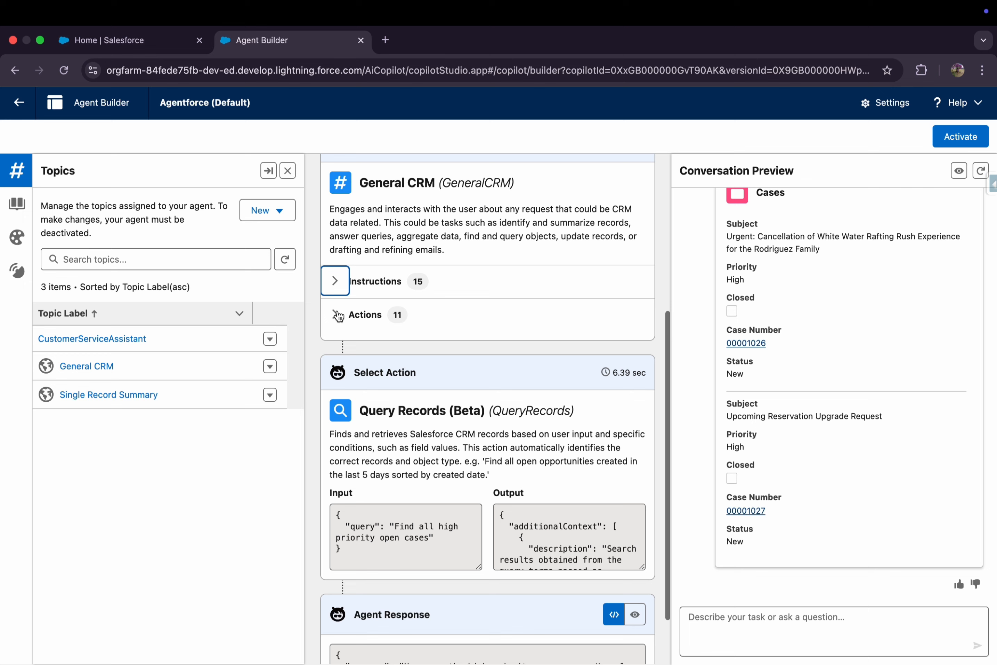
pyautogui.click(335, 316)
pyautogui.click(335, 315)
# Examine the Query Records action's description, input and output, and the agent response data in the plan
pyautogui.scroll(-2, 467, 325)
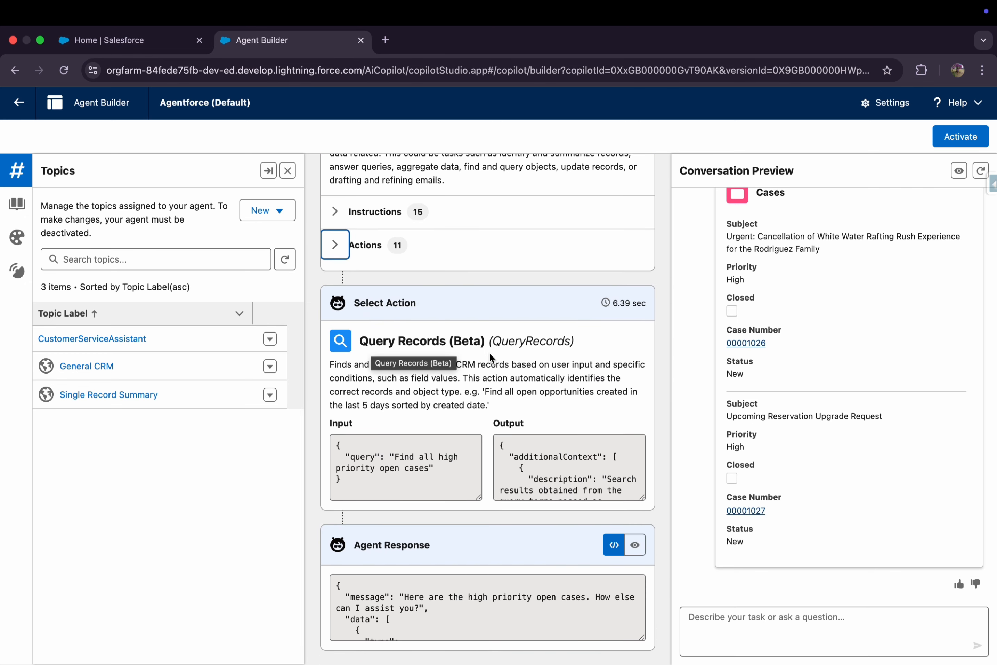
pyautogui.click(380, 367)
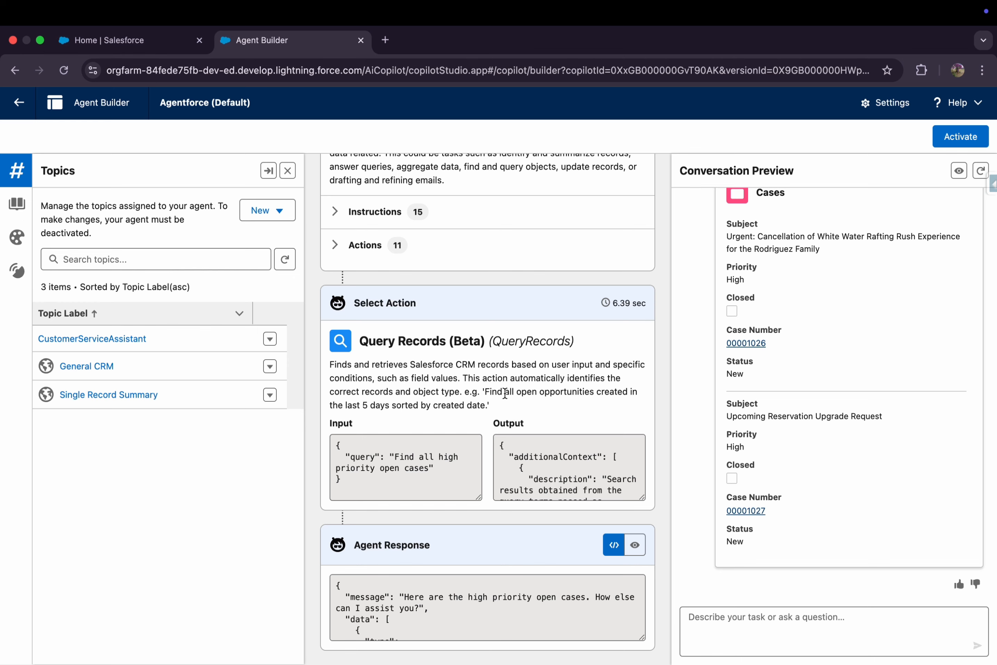
pyautogui.scroll(-3, 566, 468)
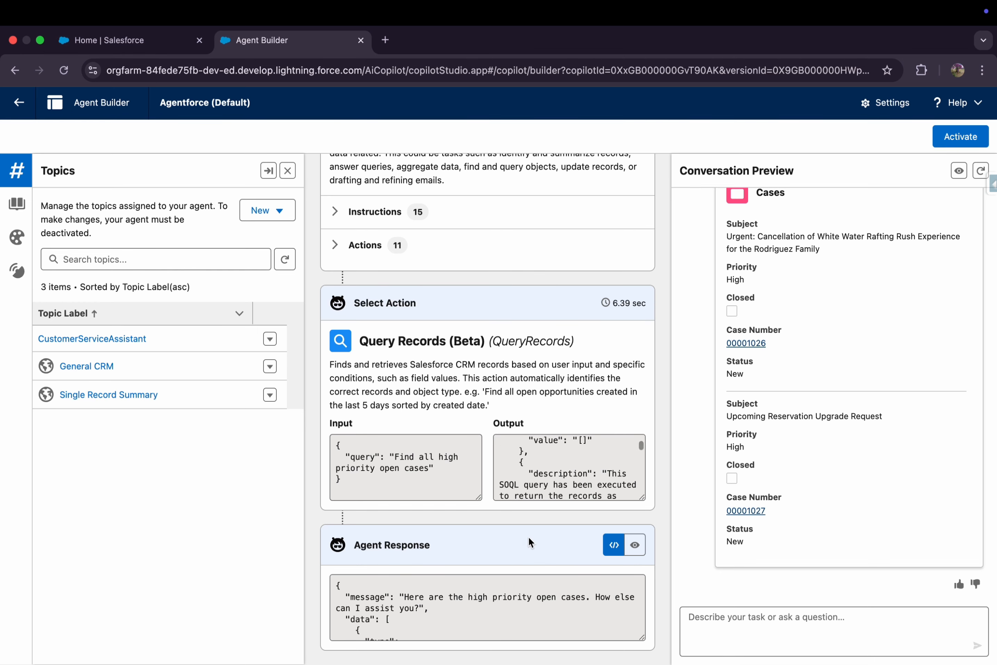
pyautogui.scroll(-10, 431, 594)
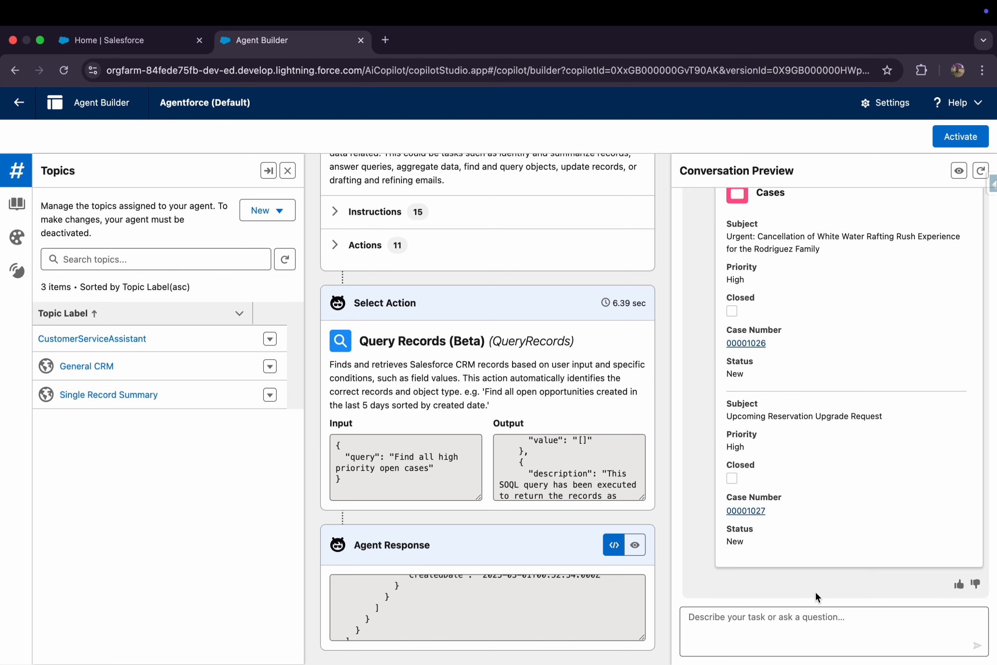
# Ask the previewed agent "Can you summarize the first case for me?" and review the topic, action and response in its plan
pyautogui.click(772, 623)
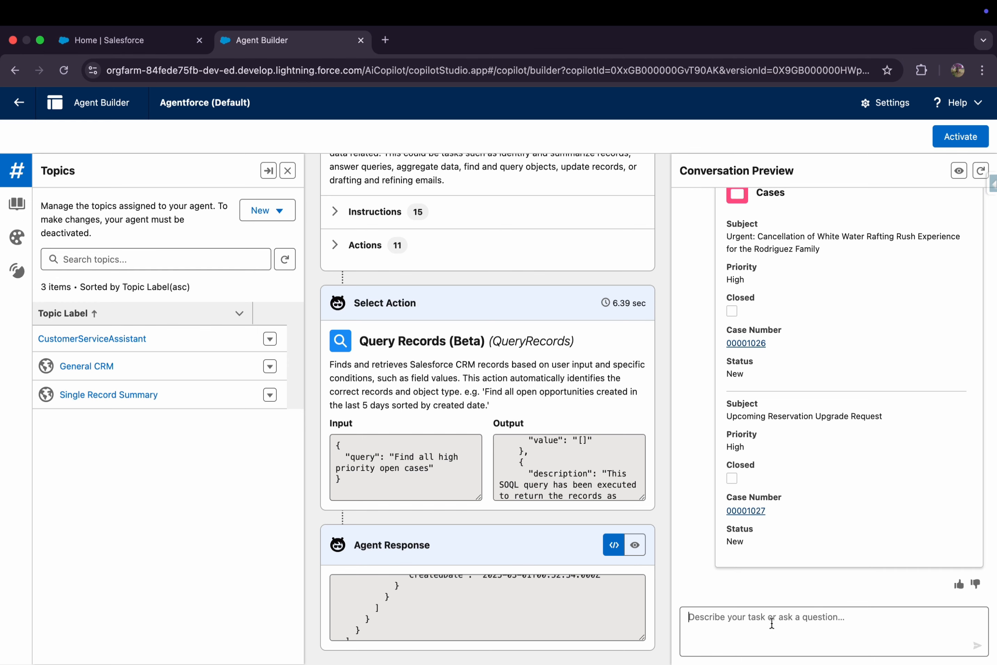
pyautogui.write('Can you summarize the first case for me?')
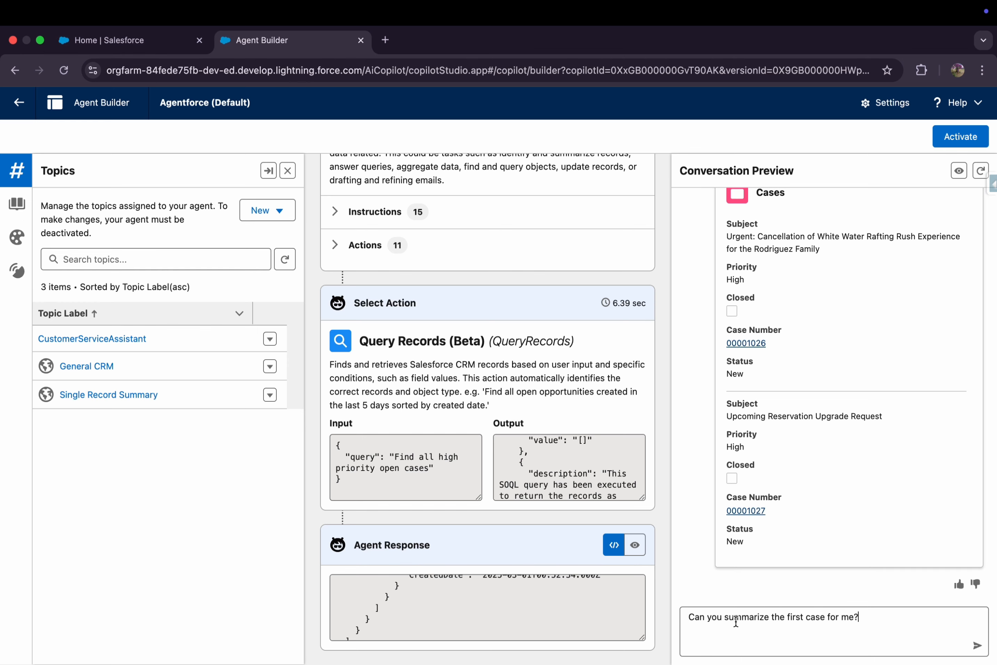
pyautogui.press('Return')
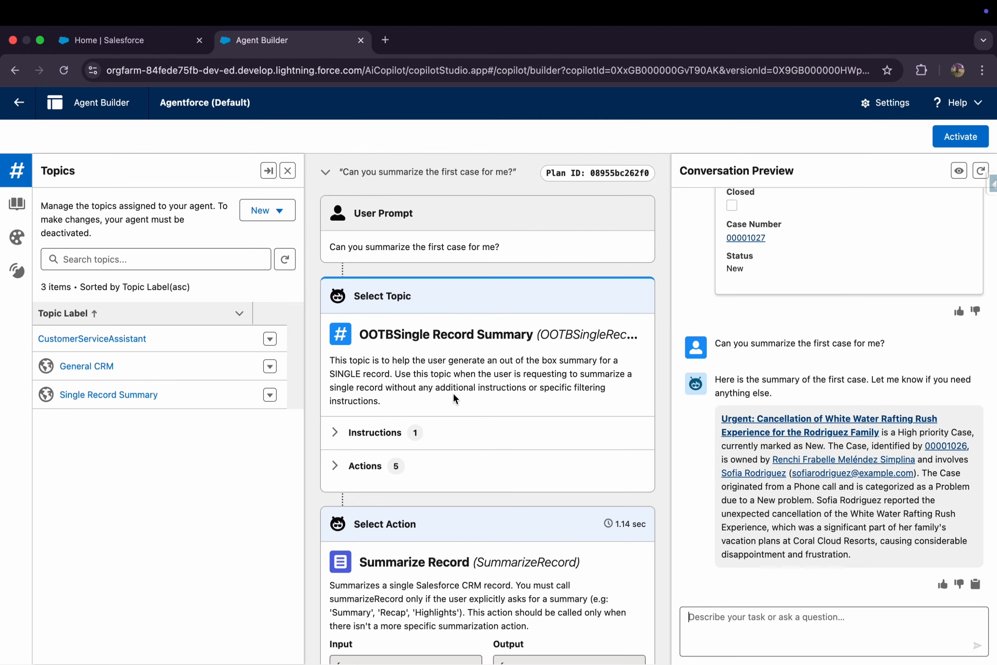
pyautogui.scroll(-5, 454, 393)
pyautogui.scroll(12, 369, 358)
pyautogui.scroll(-4, 444, 443)
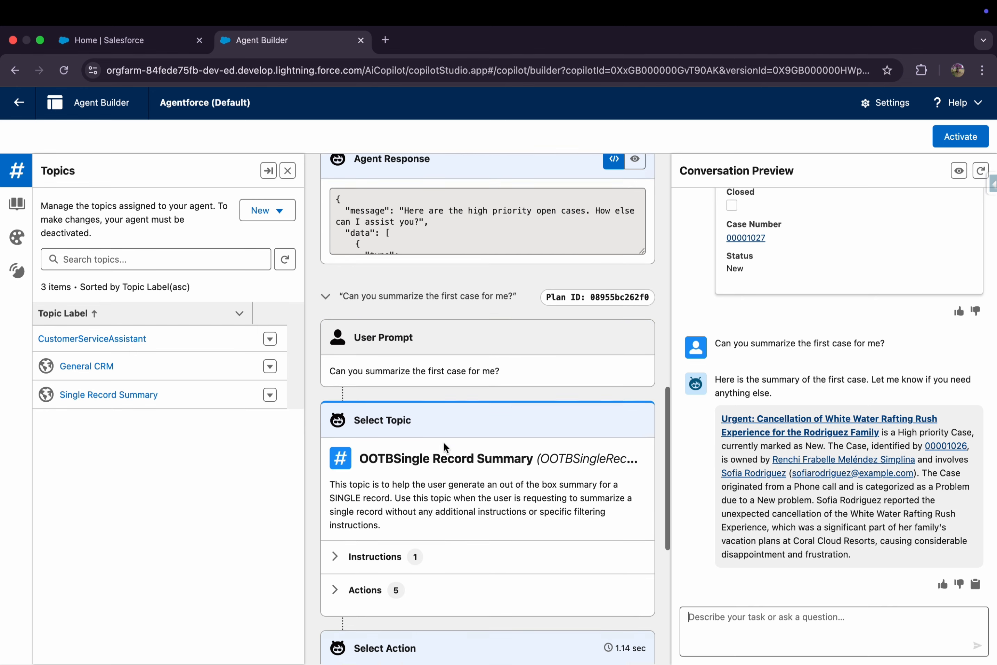
pyautogui.scroll(-7, 445, 442)
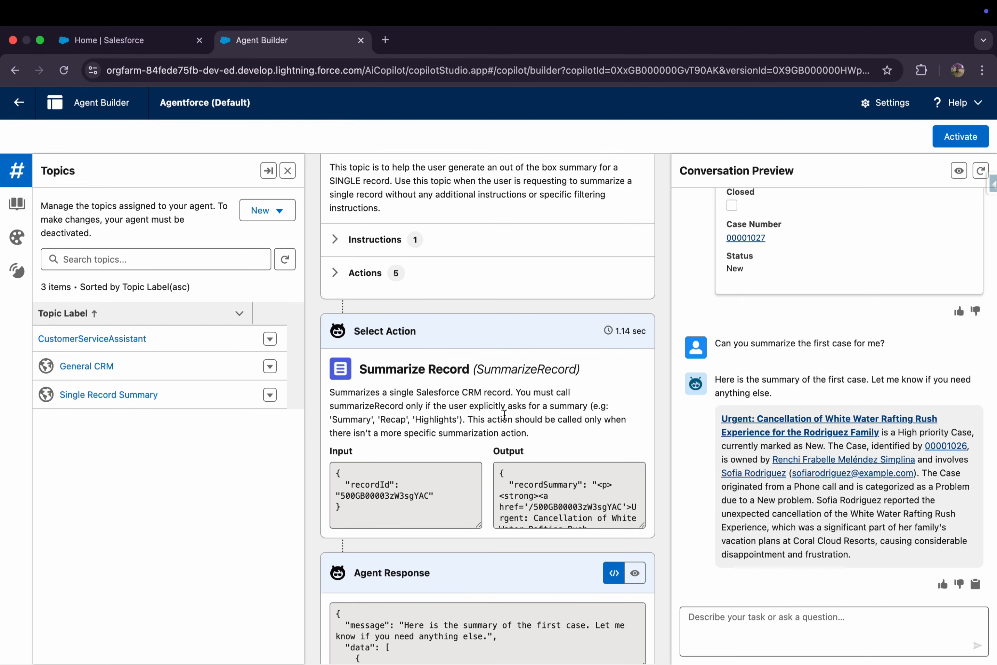
pyautogui.scroll(-1, 504, 415)
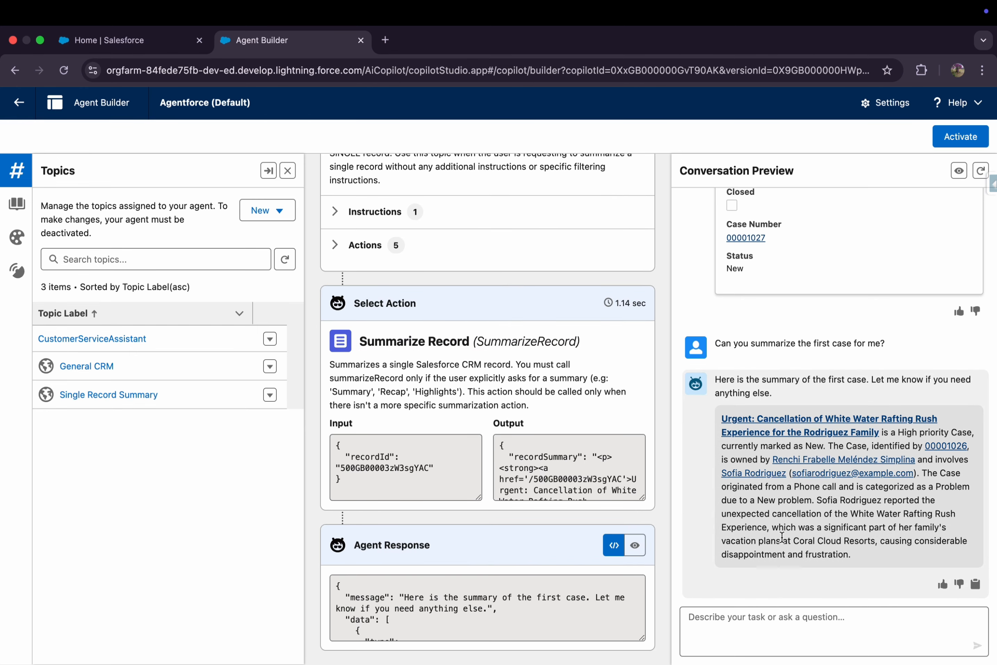
pyautogui.scroll(15, 649, 436)
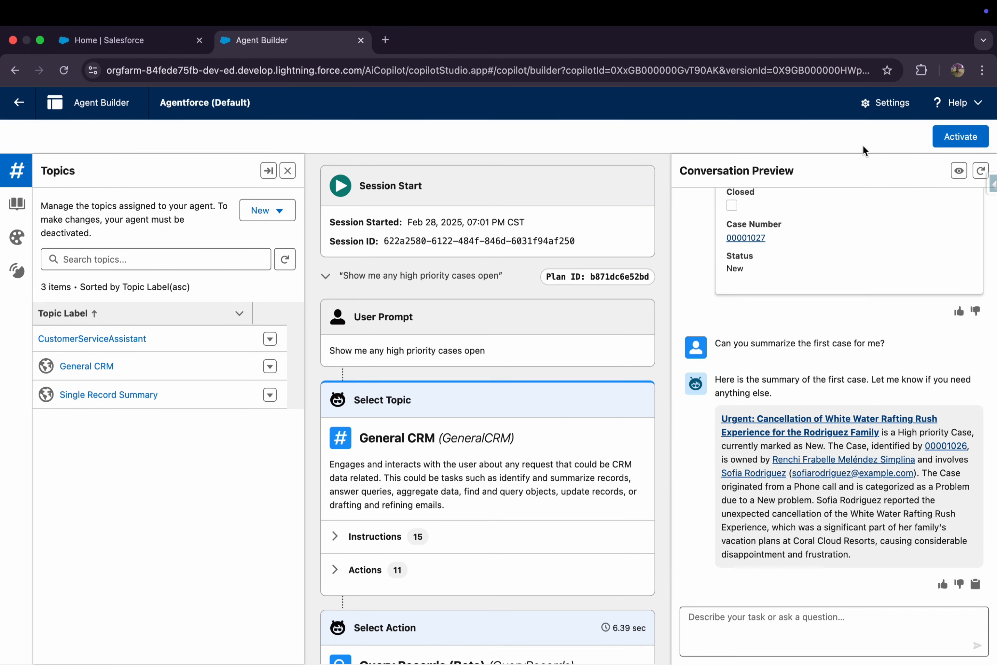
# Activate the Agentforce (Default) agent and switch from Agent Builder to the Sales app
pyautogui.click(952, 141)
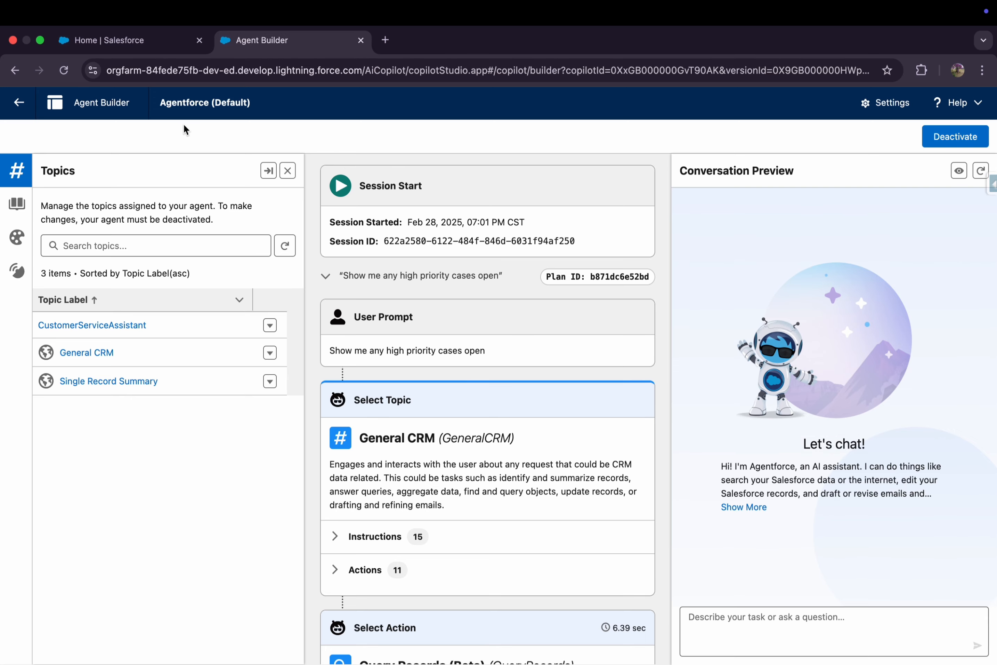
pyautogui.click(18, 103)
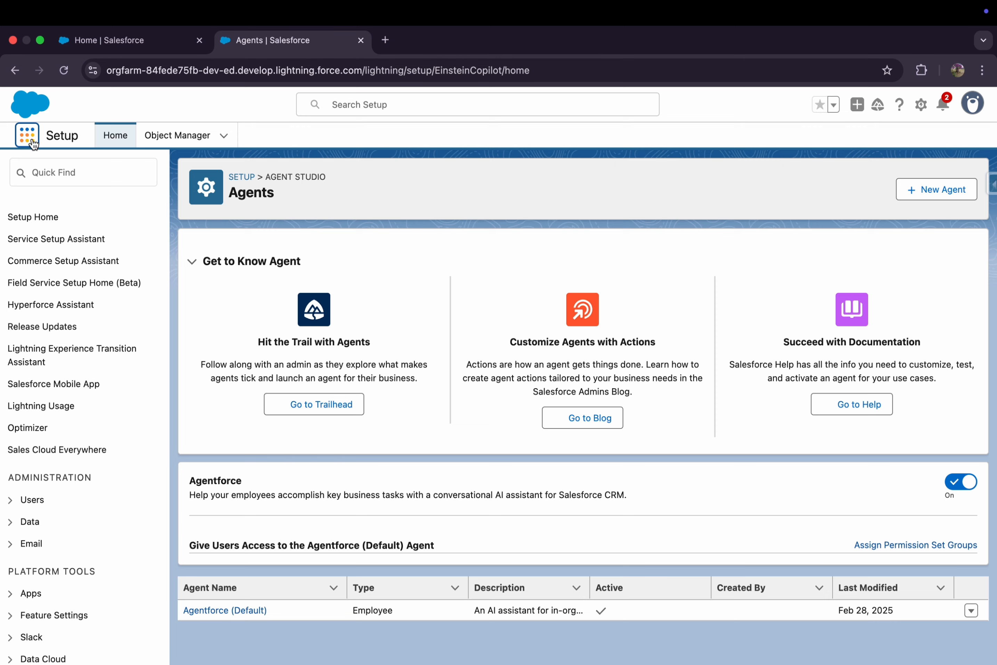
pyautogui.click(32, 143)
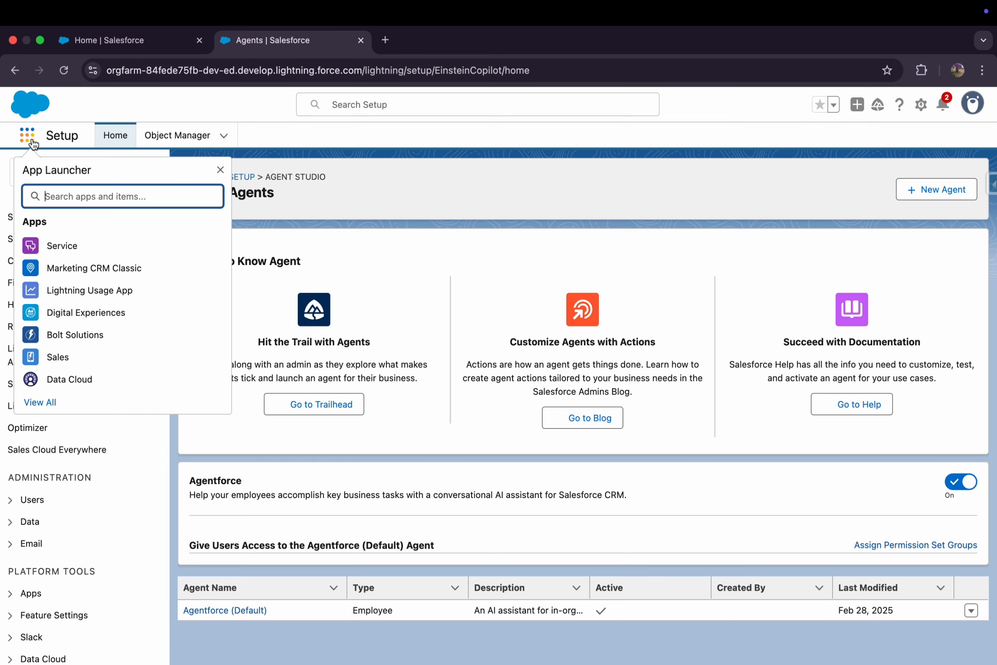
pyautogui.click(59, 358)
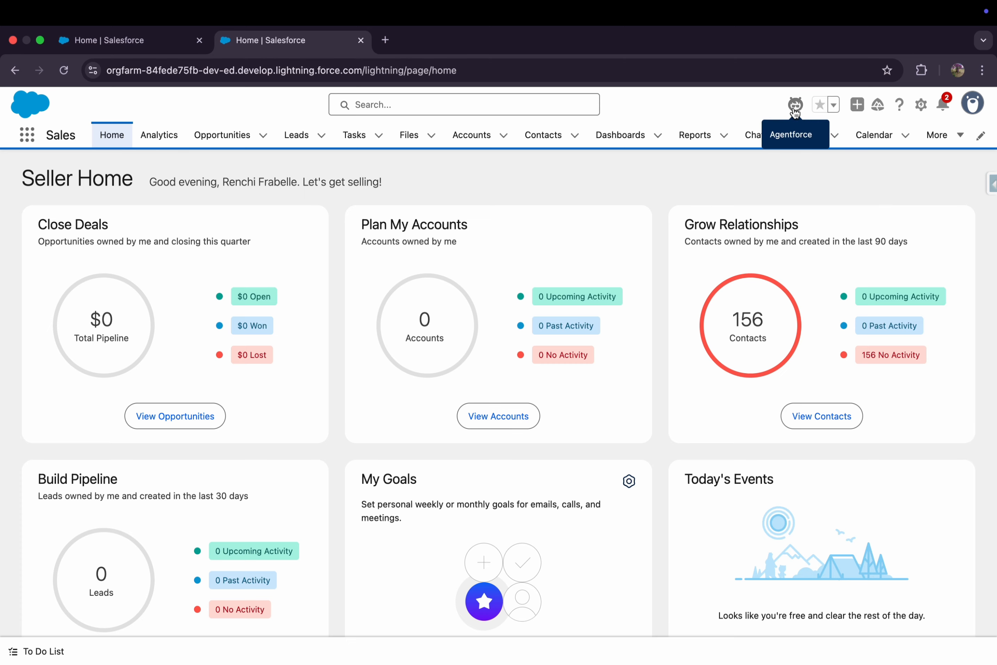
# Open the Agentforce assistant, ask "Show me any high priority cases open" and review the returned cases
pyautogui.click(795, 105)
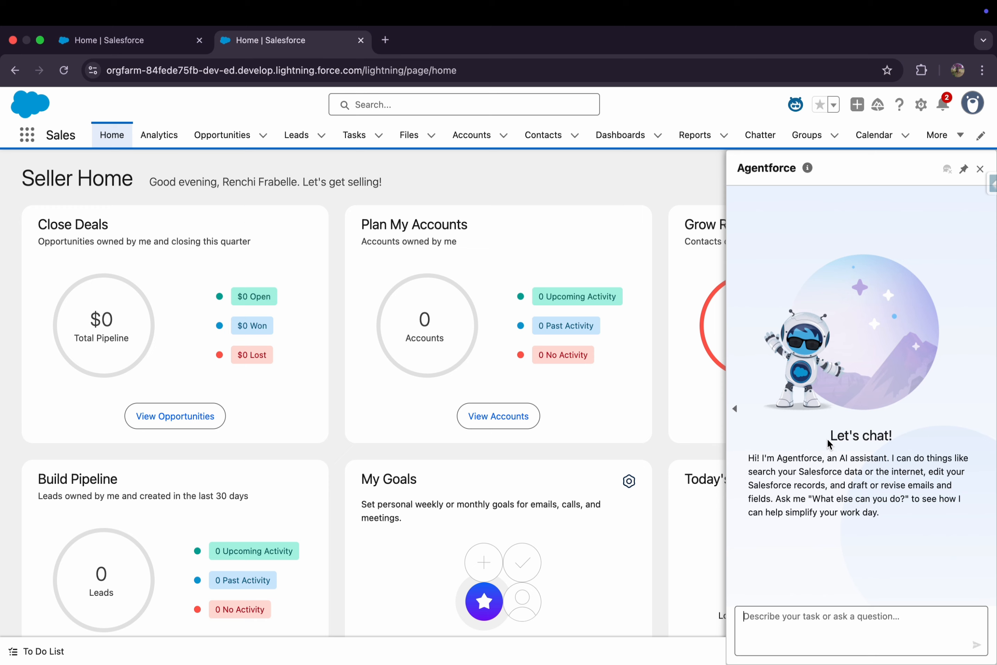
pyautogui.write('Show me any high priority cases open')
pyautogui.press('Return')
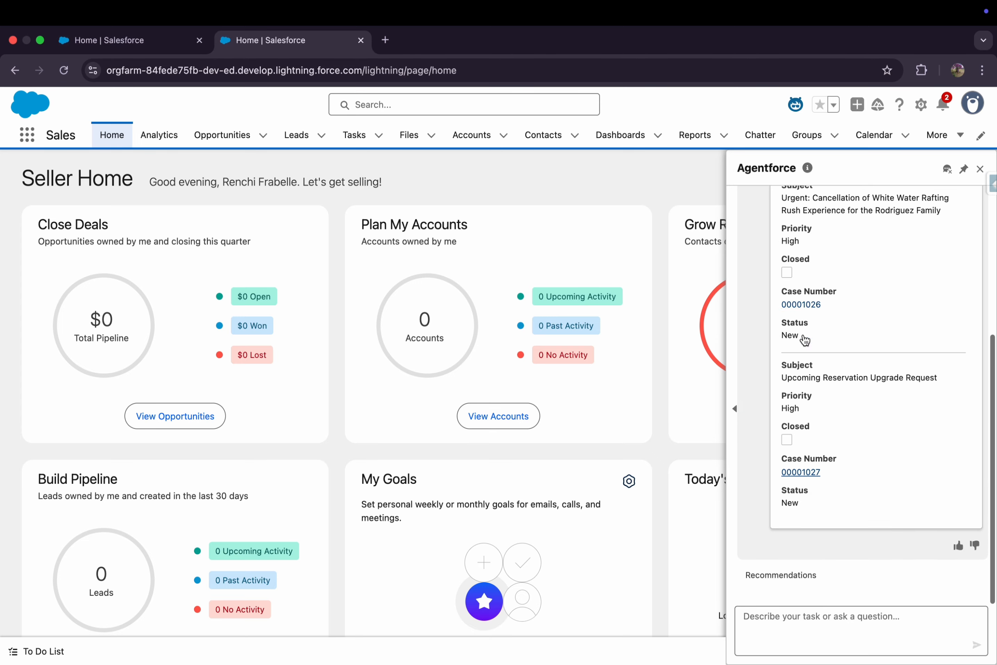
pyautogui.scroll(4, 891, 379)
pyautogui.scroll(-6, 879, 321)
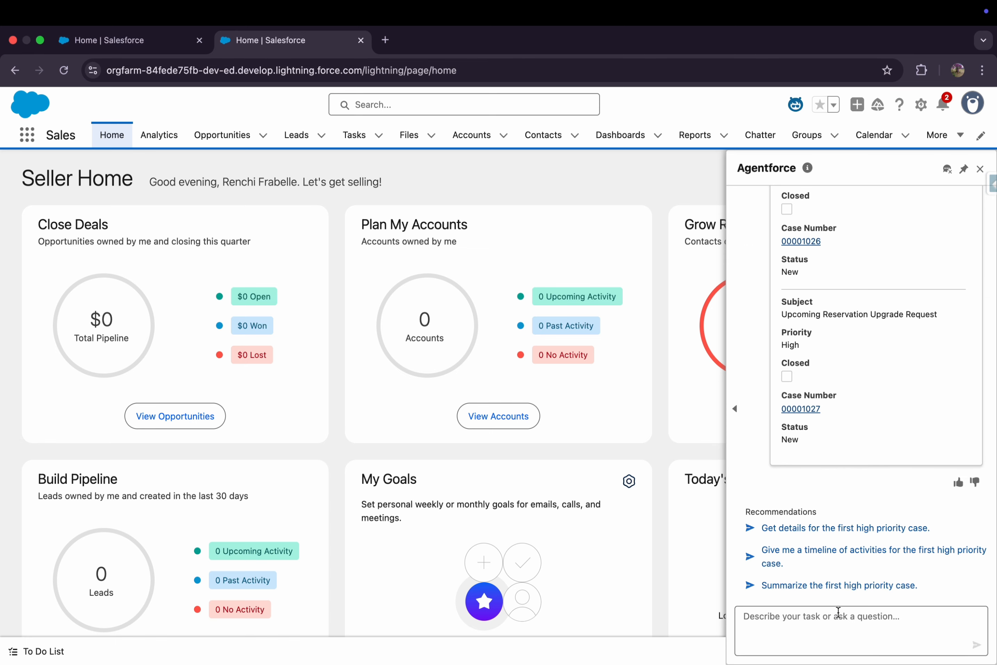
# Draft "Can you summarize the first case for me?", send the recommended prompt "Summarize the first high priority case." instead, and clear the draft
pyautogui.write('Can you summarize the first case for me?')
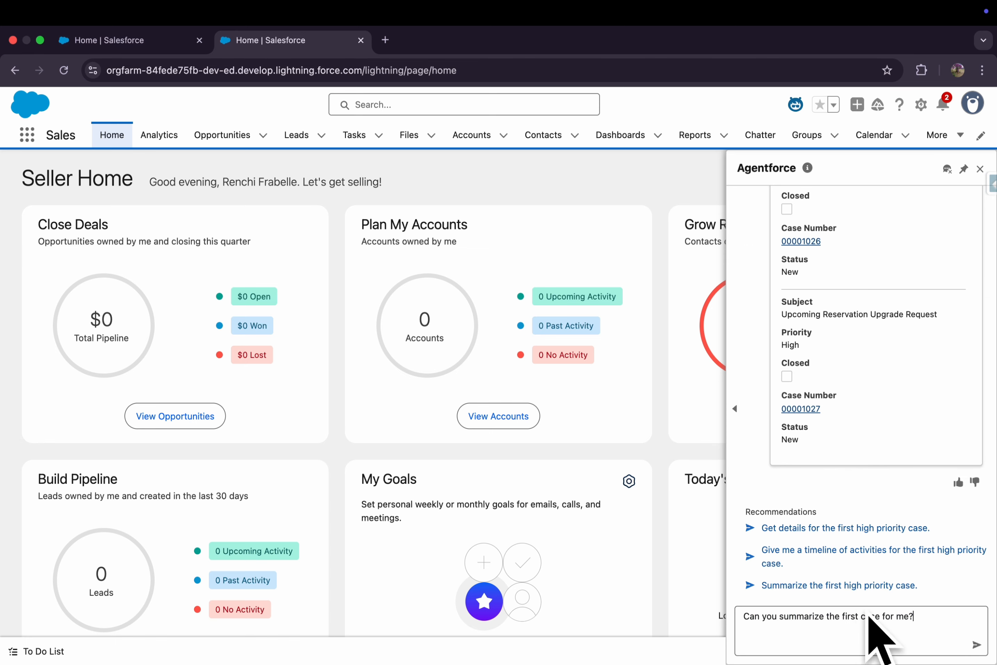
pyautogui.click(815, 585)
pyautogui.press('super+a')
pyautogui.press('BackSpace')
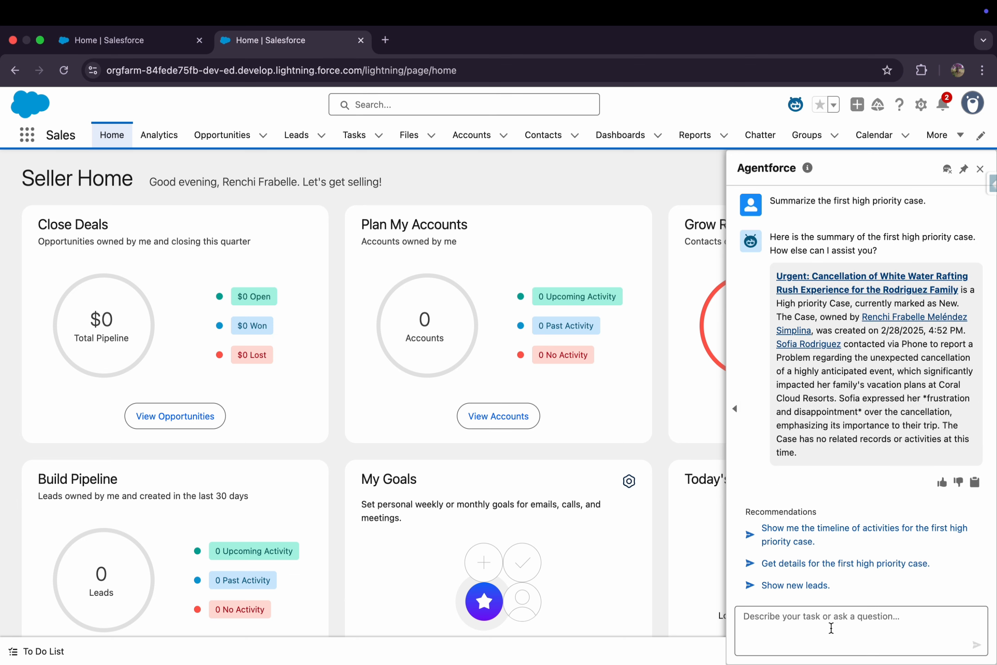
# Ask Agentforce "Can you give me an overview of the contact?" and read through the answer
pyautogui.write('Can you give me an overview of the contact?')
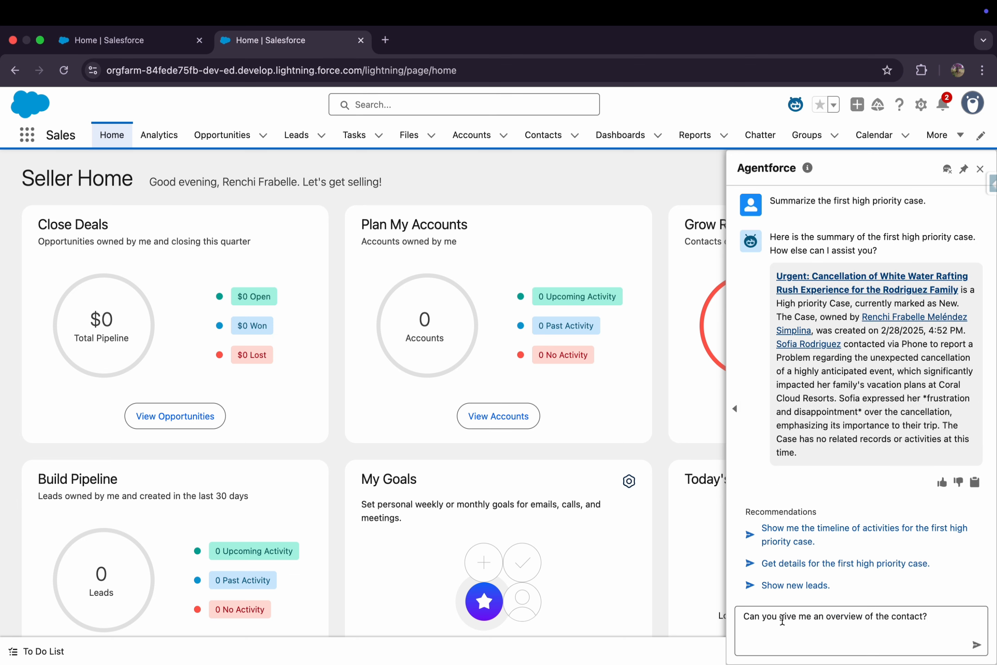
pyautogui.press('Return')
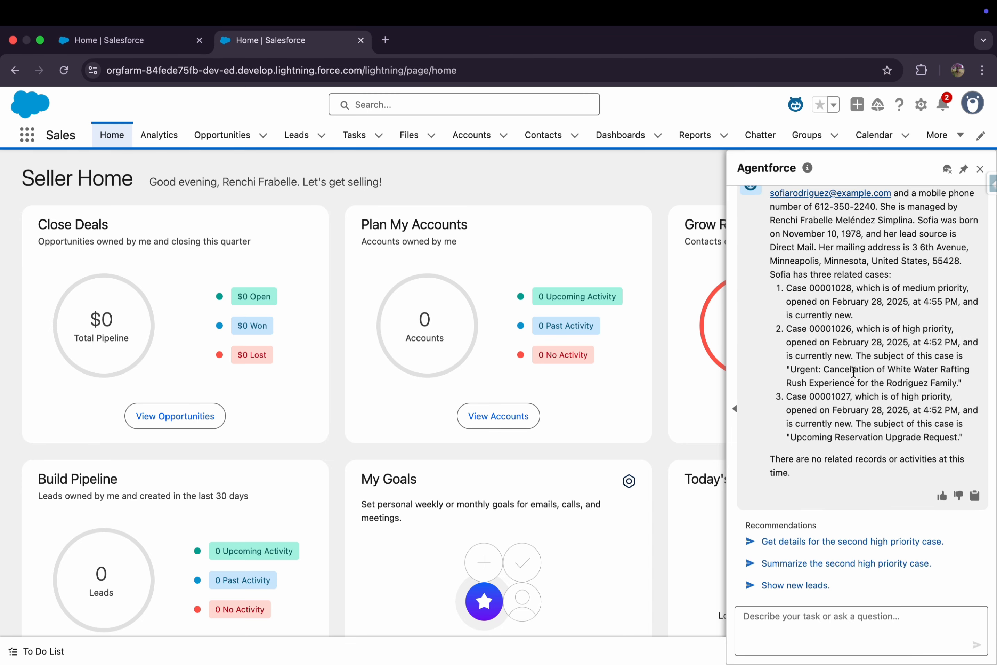
pyautogui.scroll(-2, 846, 393)
# Ask Agentforce "How many contacts do we have in the state of Minnesota?" and look back through the conversation
pyautogui.click(835, 625)
pyautogui.write('How many contacts do we have in the state of Minnesota?')
pyautogui.scroll(1, 877, 572)
pyautogui.press('Return')
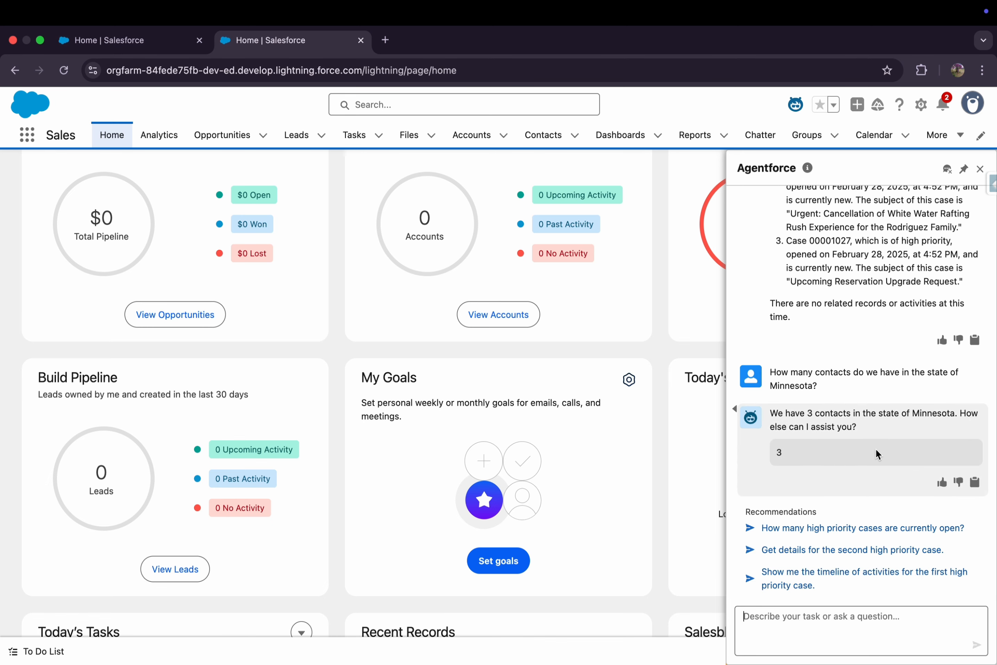
pyautogui.scroll(2, 642, 362)
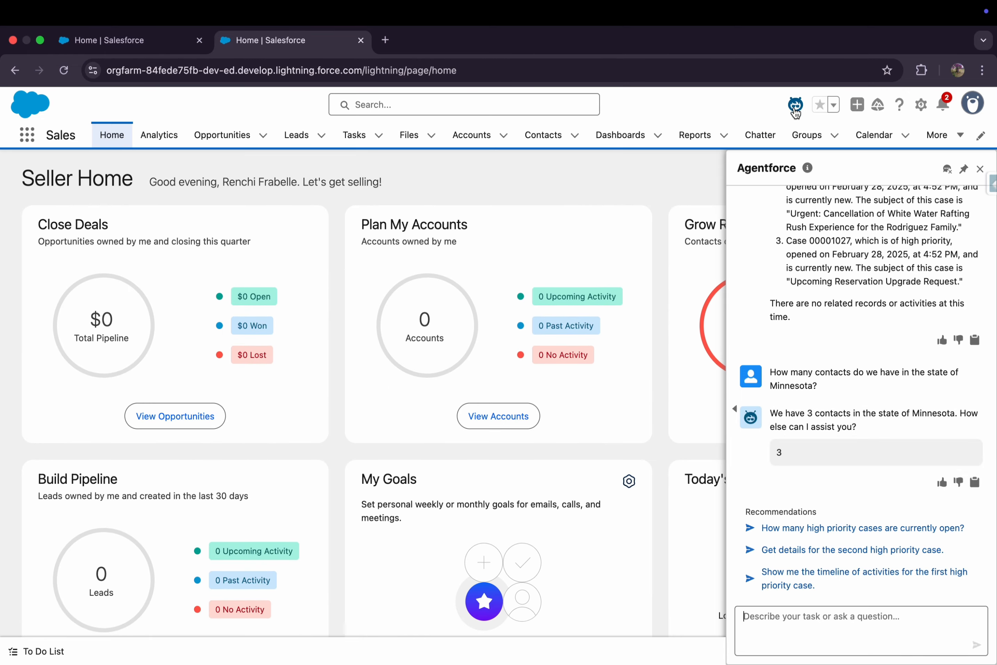
pyautogui.scroll(10, 778, 281)
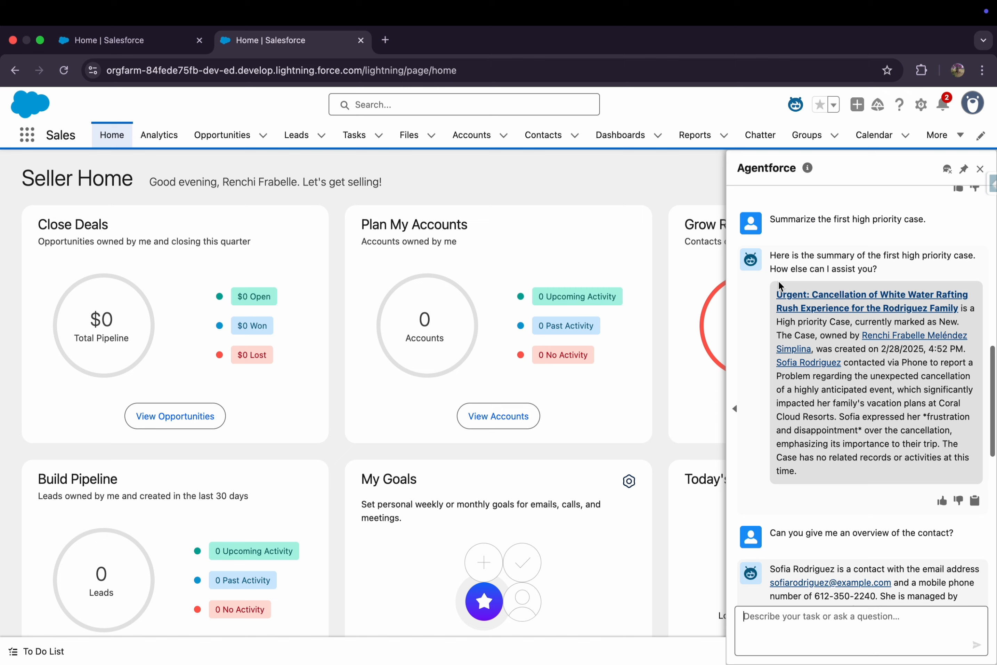
pyautogui.scroll(15, 779, 280)
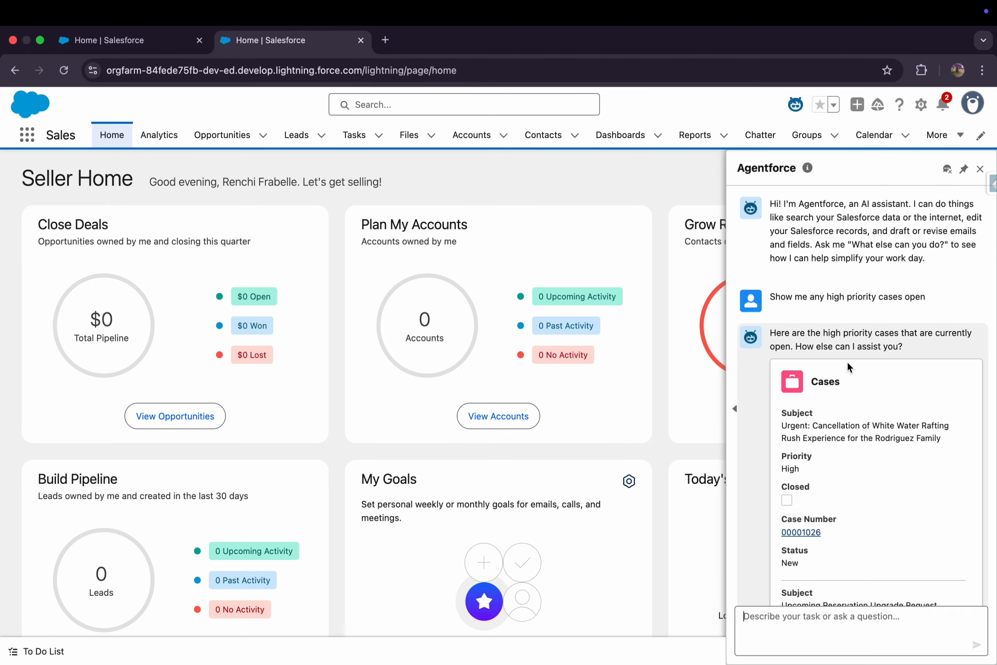
pyautogui.scroll(-5, 849, 369)
pyautogui.scroll(-15, 852, 378)
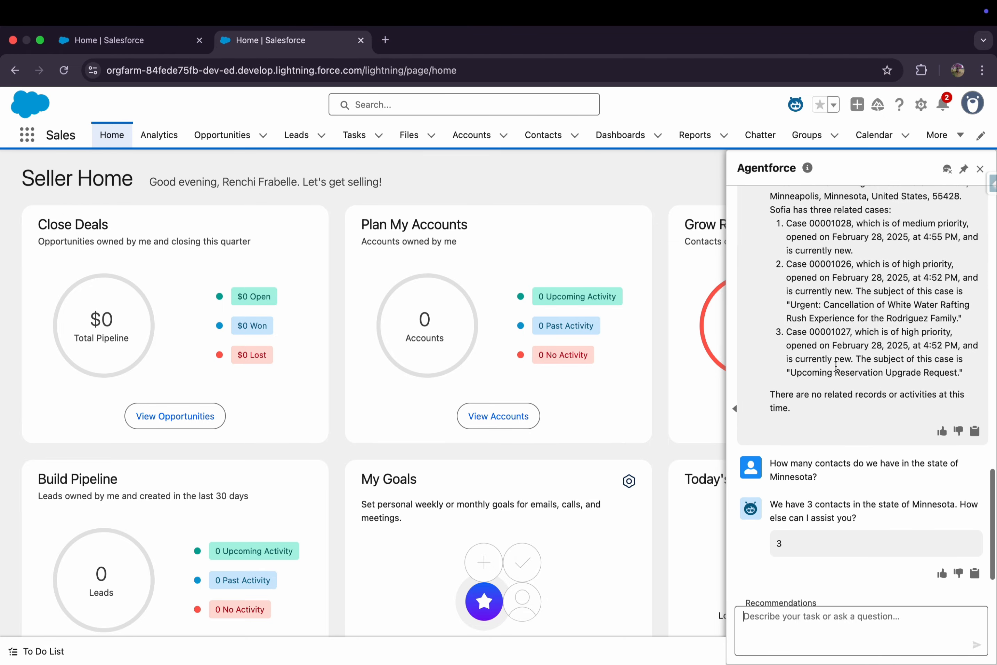